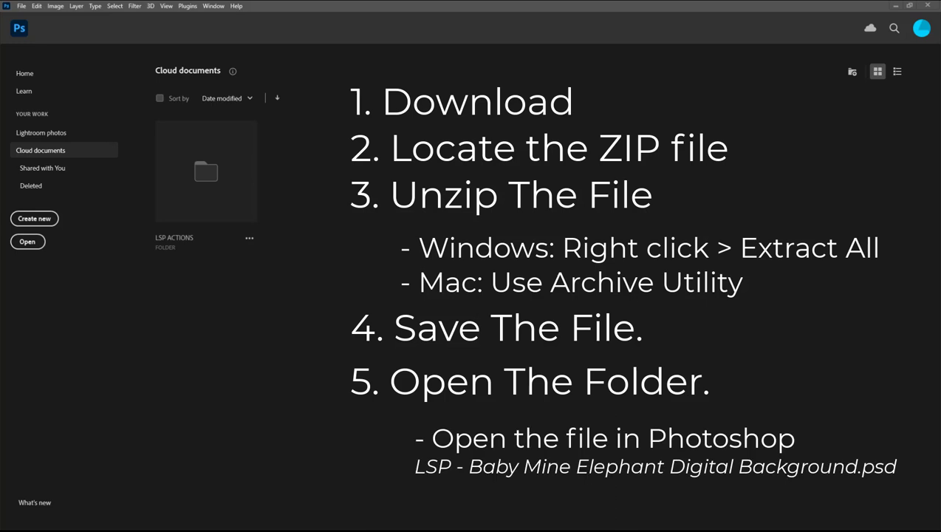
# Open the file LSP - Baby Mine Elephant Digital Background.psd from the File menu.
pyautogui.click(22, 6)
pyautogui.press('Right')
pyautogui.press('Left')
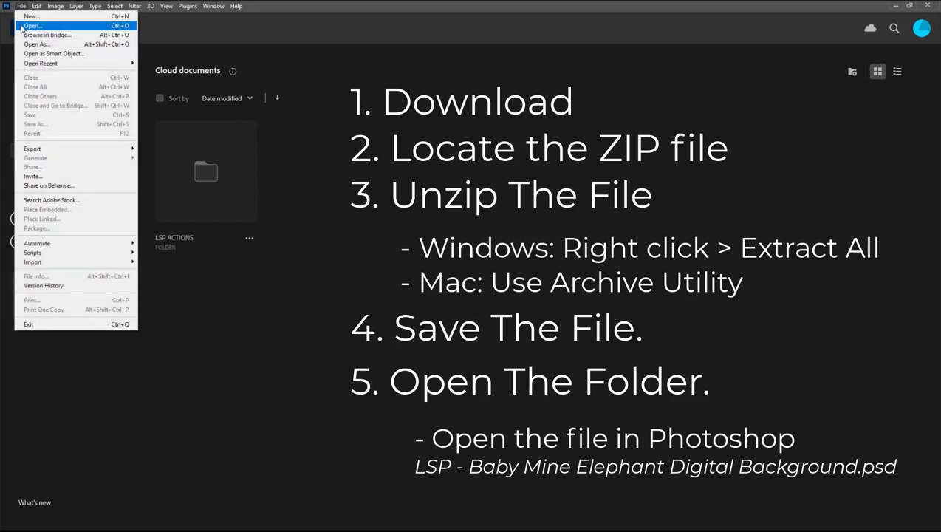
pyautogui.click(21, 26)
pyautogui.click(124, 95)
pyautogui.click(640, 427)
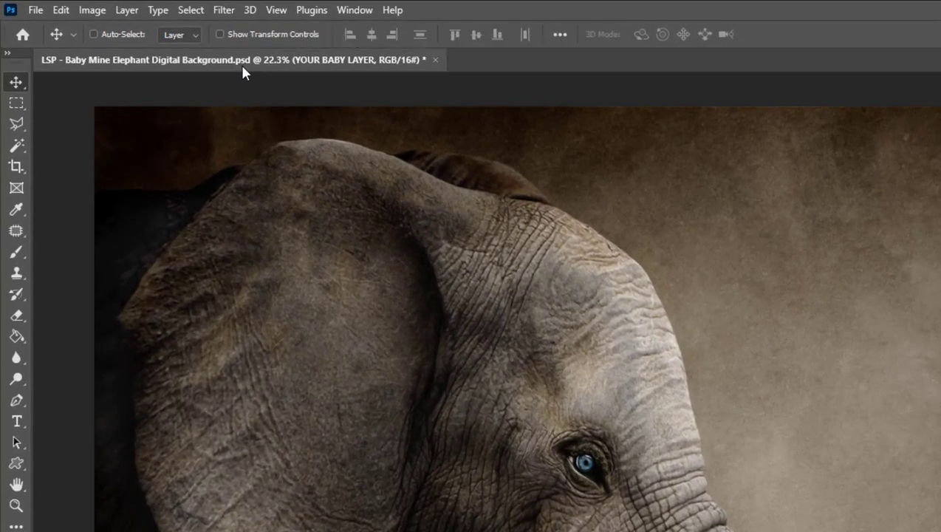
# Duplicate the elephant document with Image > Duplicate, then close the original document.
pyautogui.click(93, 11)
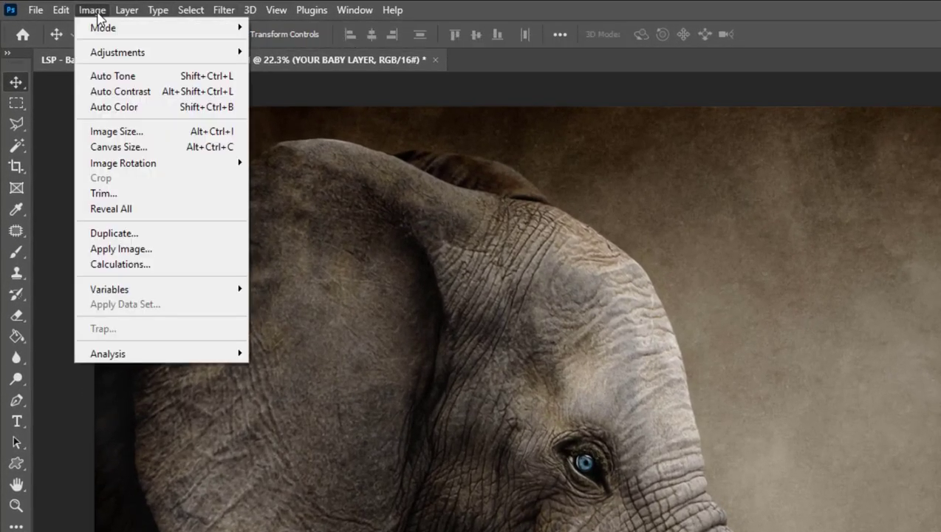
pyautogui.click(196, 233)
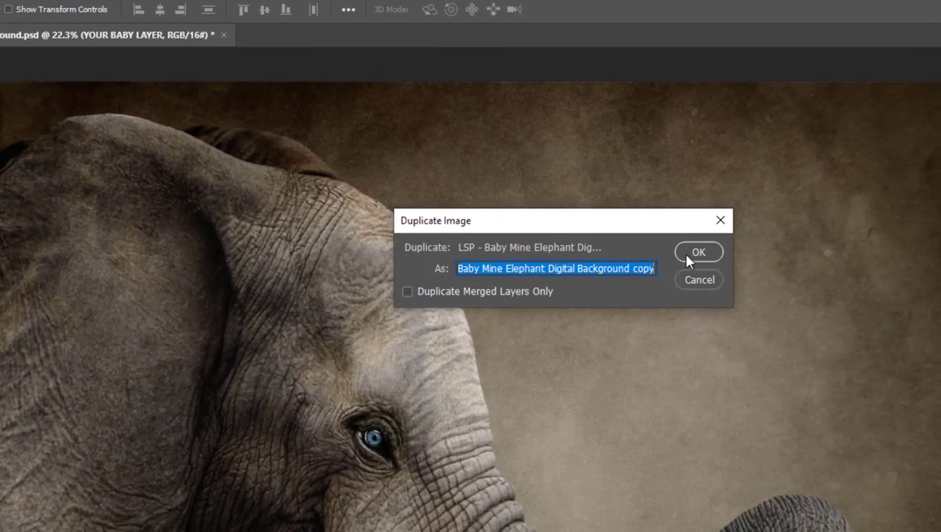
pyautogui.click(697, 252)
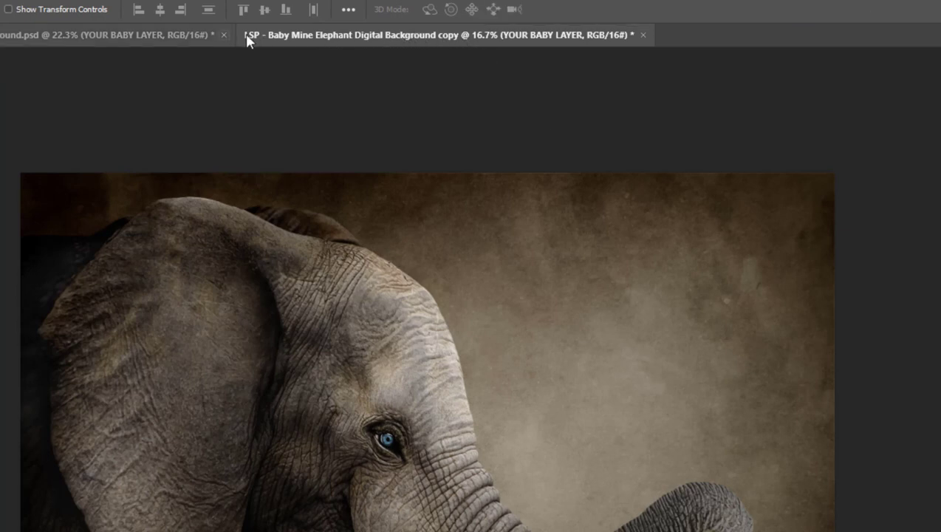
pyautogui.click(194, 36)
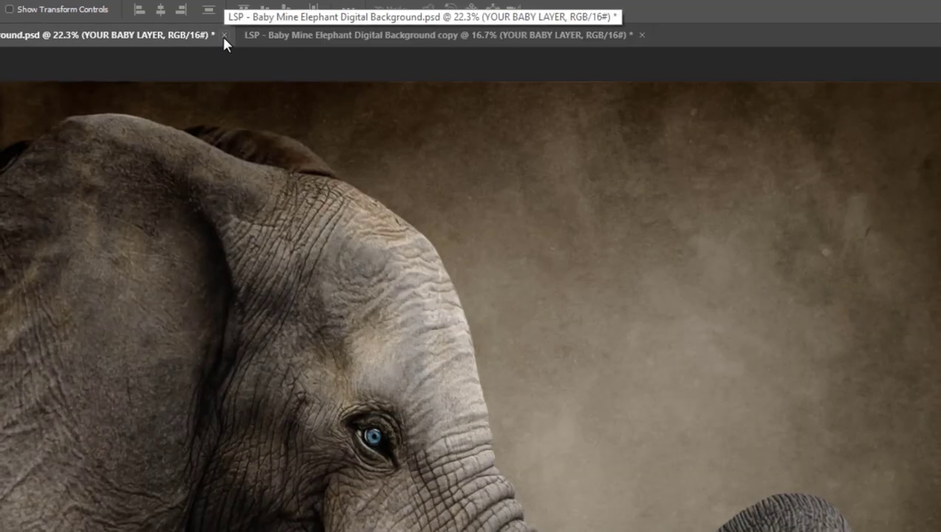
pyautogui.click(223, 35)
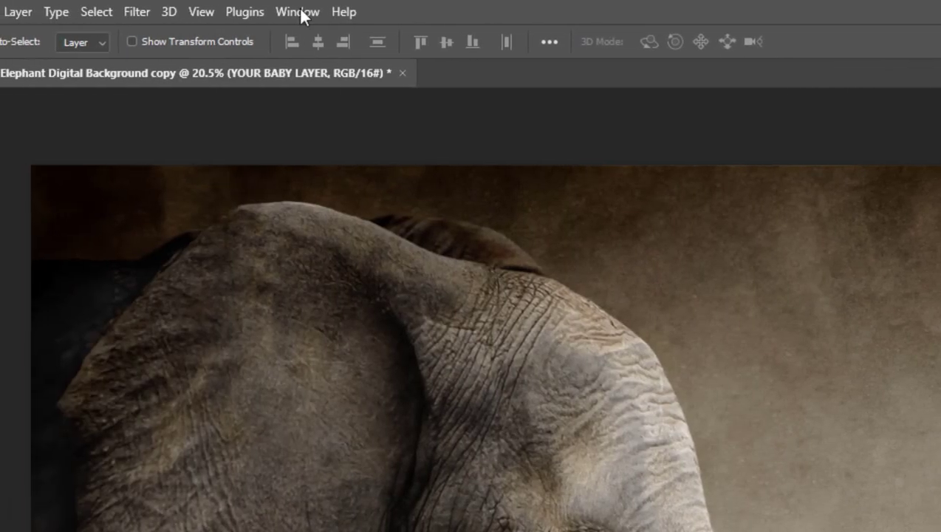
pyautogui.click(298, 12)
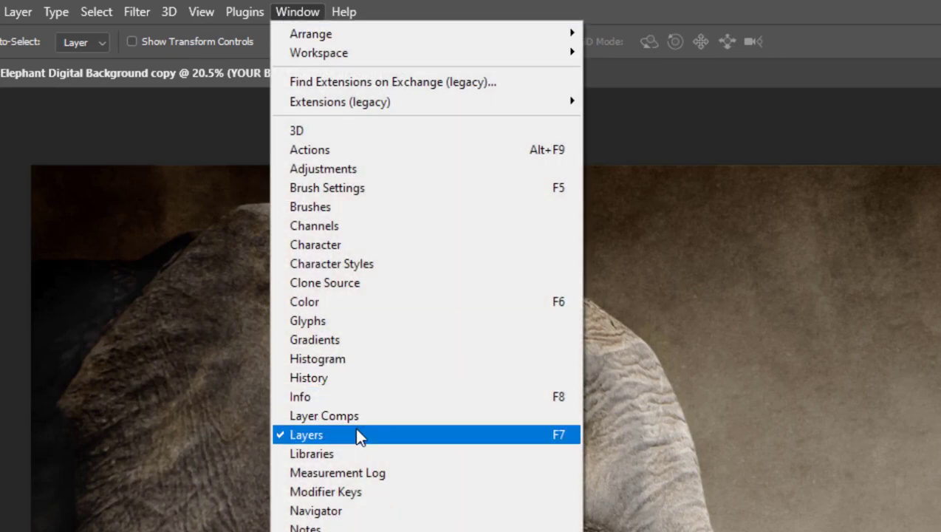
pyautogui.click(299, 12)
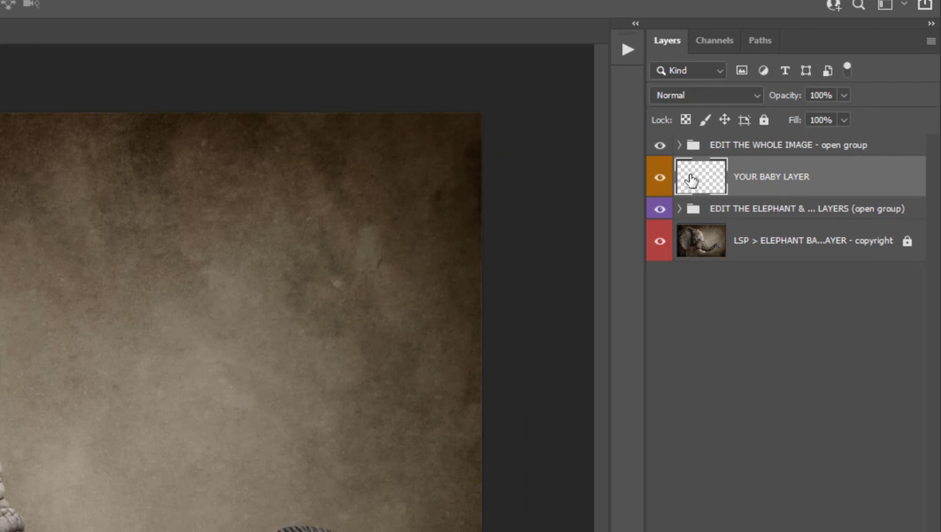
pyautogui.click(700, 244)
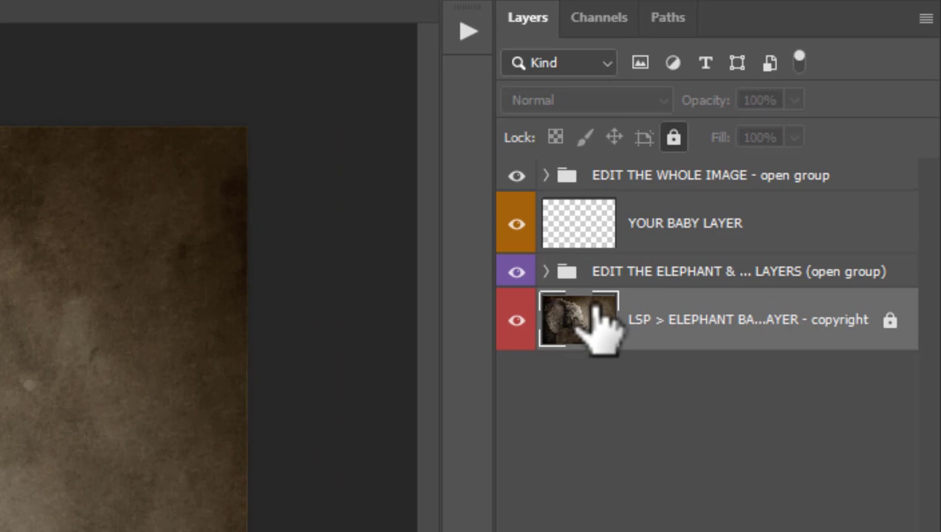
pyautogui.click(585, 236)
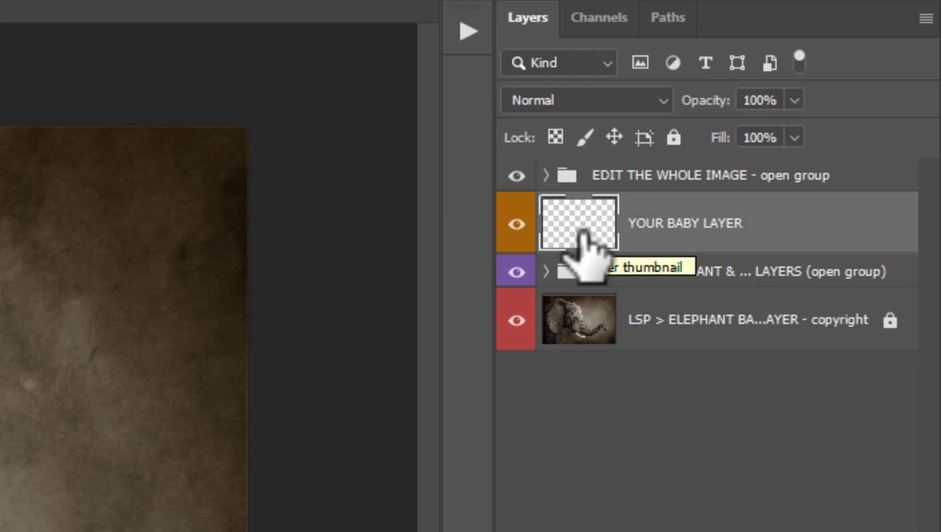
pyautogui.click(595, 180)
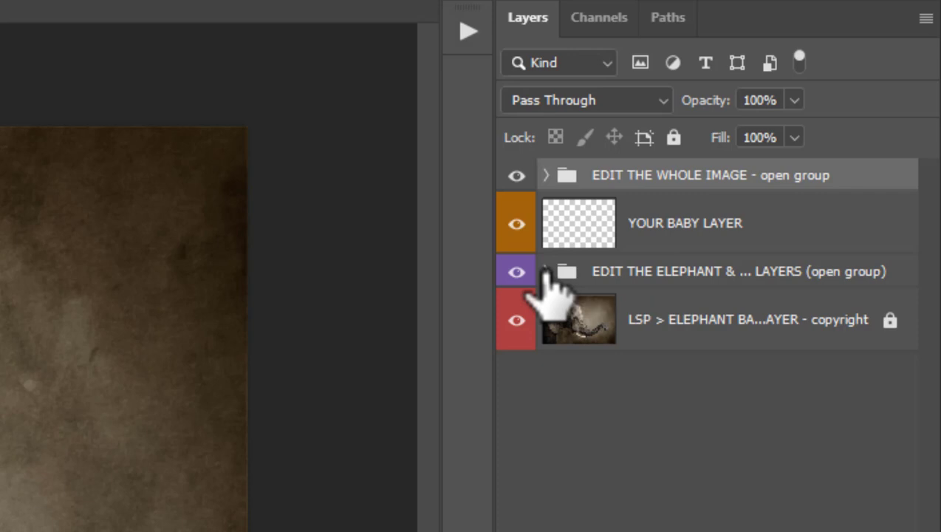
# Expand the EDIT THE ELEPHANT group and toggle Close The Eye, leaving the eye closed.
pyautogui.click(545, 271)
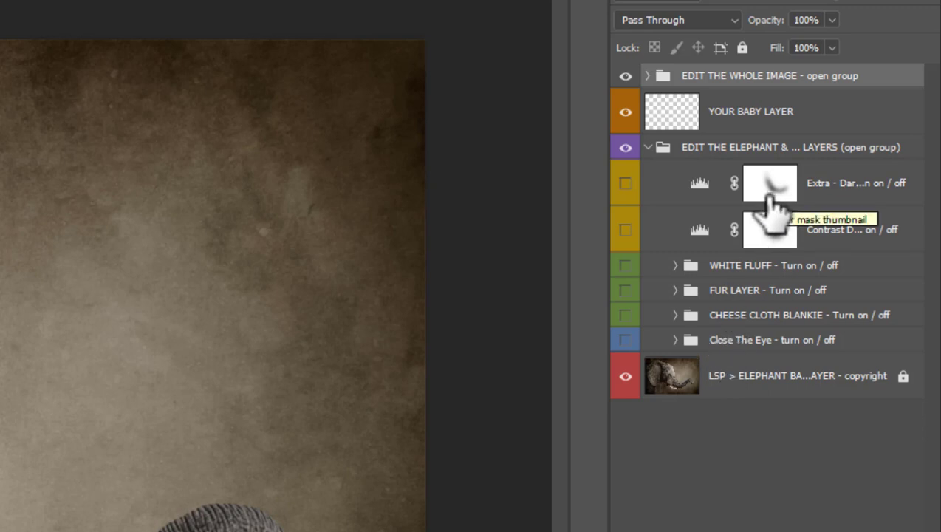
pyautogui.click(625, 378)
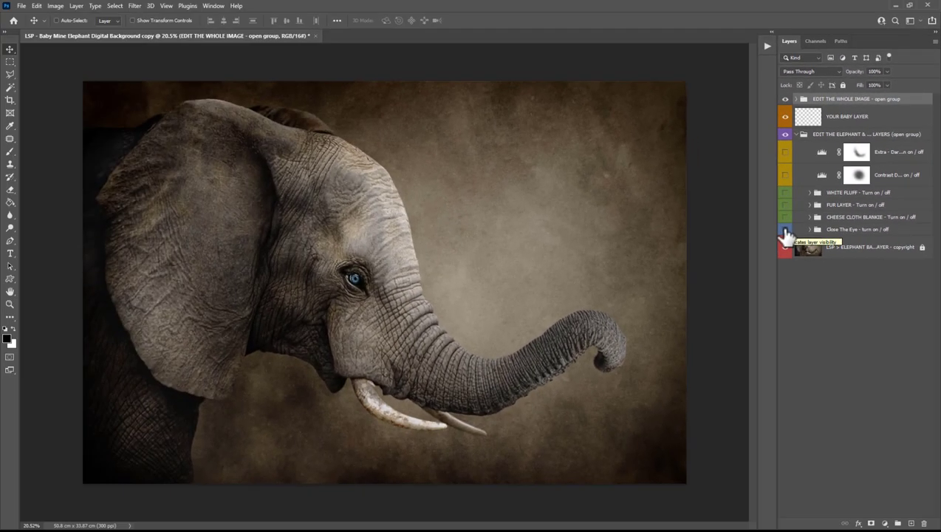
pyautogui.click(785, 230)
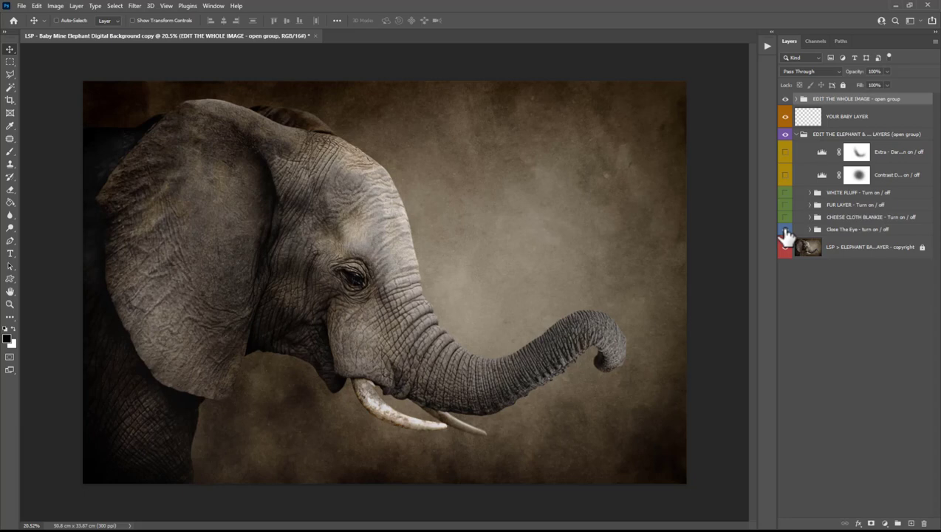
pyautogui.click(785, 231)
pyautogui.click(785, 230)
pyautogui.click(785, 230)
pyautogui.click(785, 231)
# Preview the CHEESE CLOTH BLANKIE and WHITE FLUFF layers, then hide the blanket, fluff and fur layers.
pyautogui.click(785, 218)
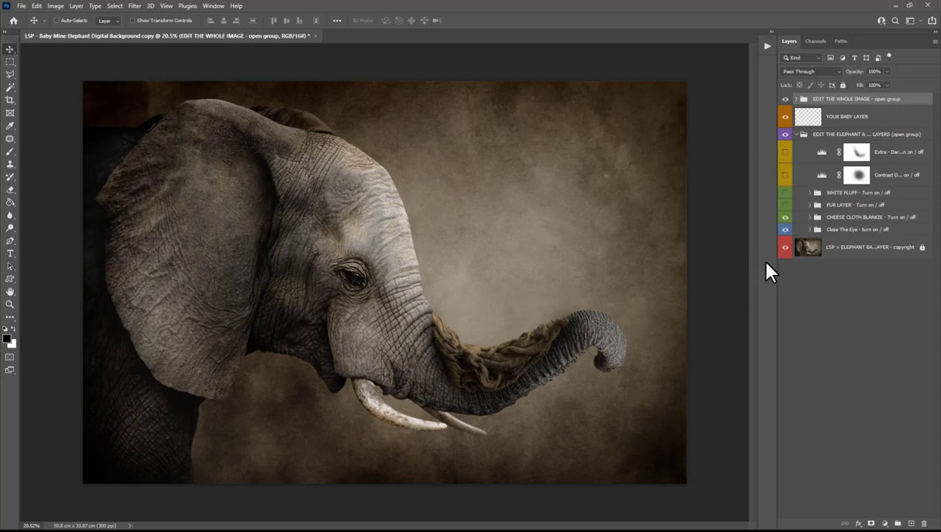
pyautogui.click(785, 215)
pyautogui.click(786, 195)
pyautogui.click(785, 193)
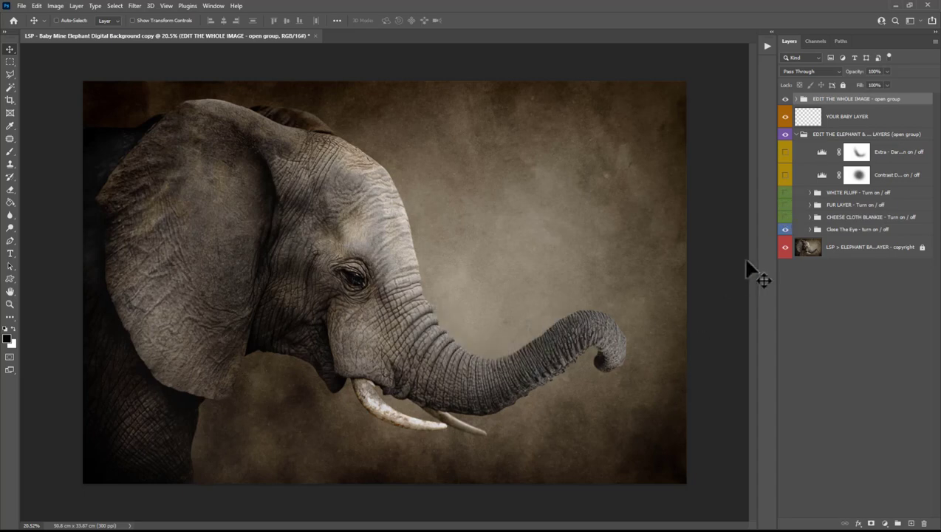
pyautogui.click(785, 216)
pyautogui.click(785, 195)
pyautogui.moveTo(786, 196); pyautogui.dragTo(787, 219)
# Compare the contrast and extra darkening adjustment layers, leaving both hidden.
pyautogui.click(785, 176)
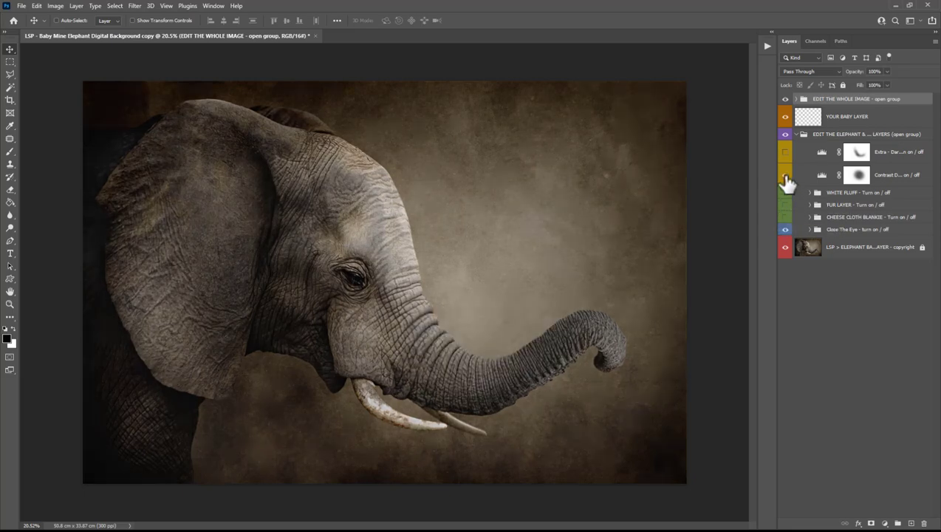
pyautogui.click(786, 176)
pyautogui.click(786, 176)
pyautogui.click(786, 175)
pyautogui.click(786, 152)
pyautogui.click(785, 152)
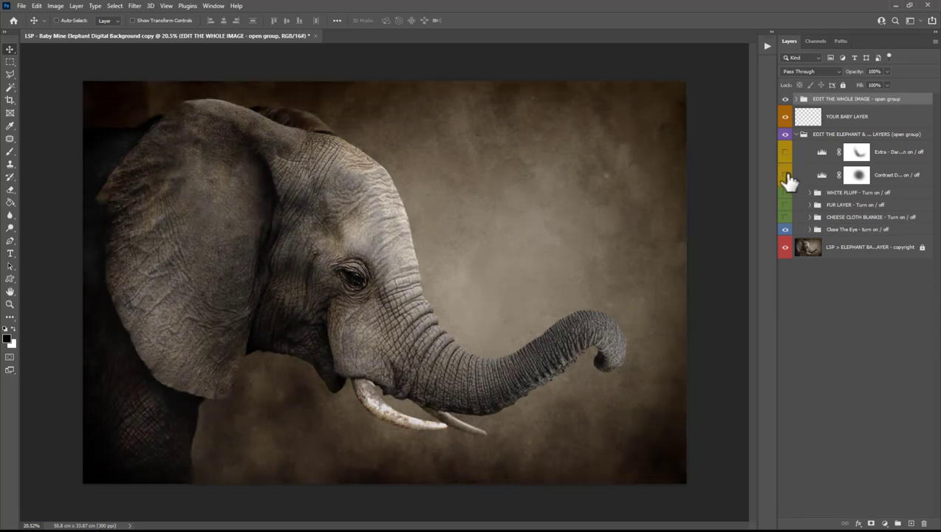
pyautogui.click(786, 176)
pyautogui.click(786, 175)
pyautogui.click(785, 153)
pyautogui.click(785, 152)
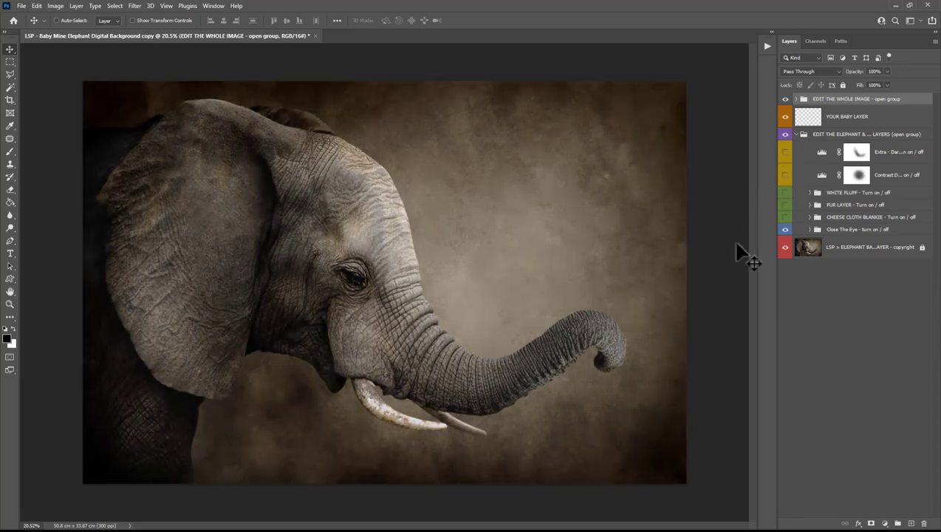
pyautogui.click(797, 135)
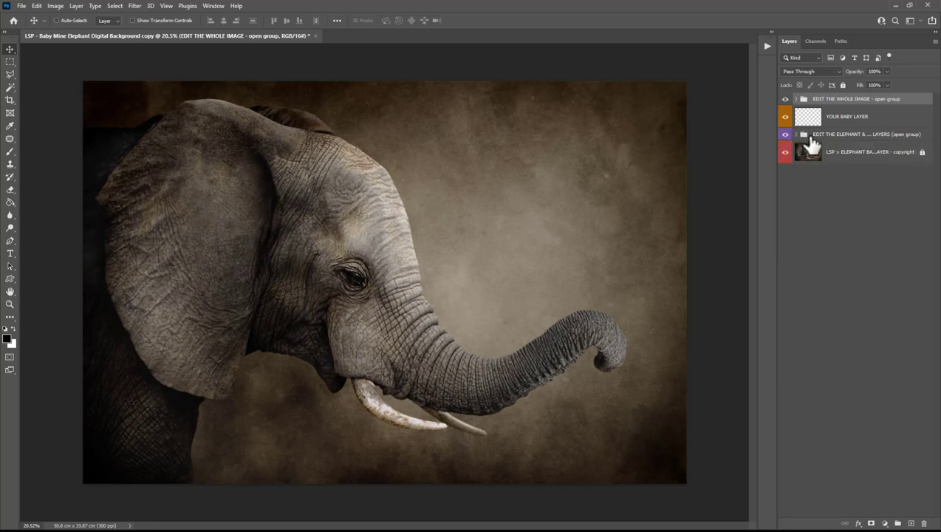
pyautogui.click(807, 122)
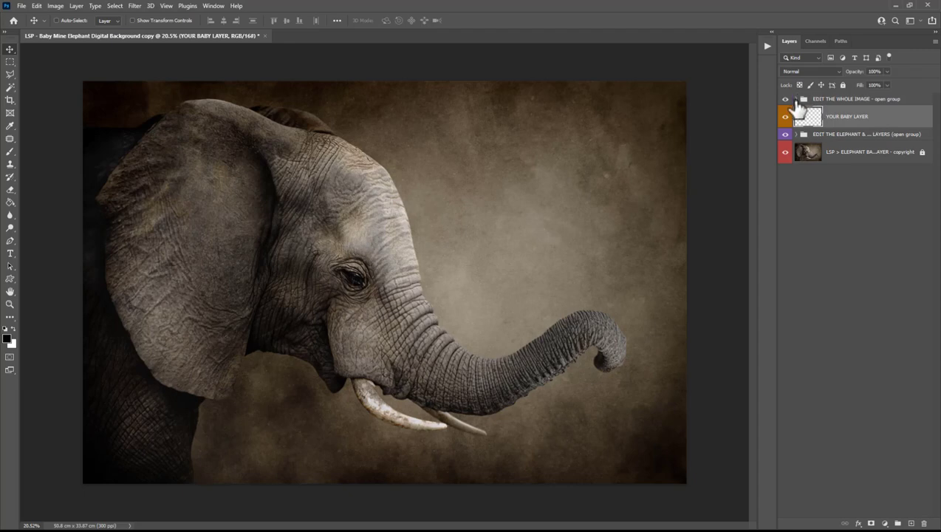
pyautogui.click(796, 100)
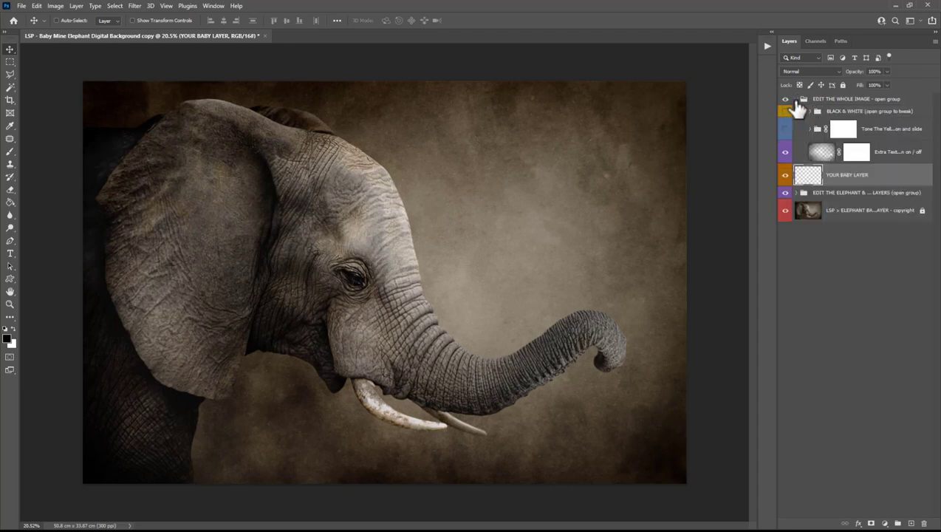
pyautogui.click(786, 152)
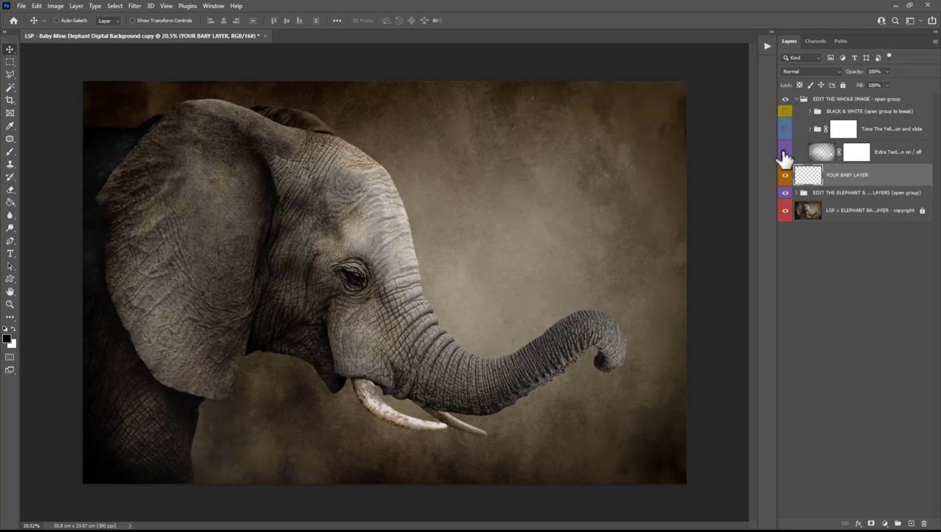
pyautogui.click(784, 155)
pyautogui.click(783, 155)
pyautogui.click(785, 111)
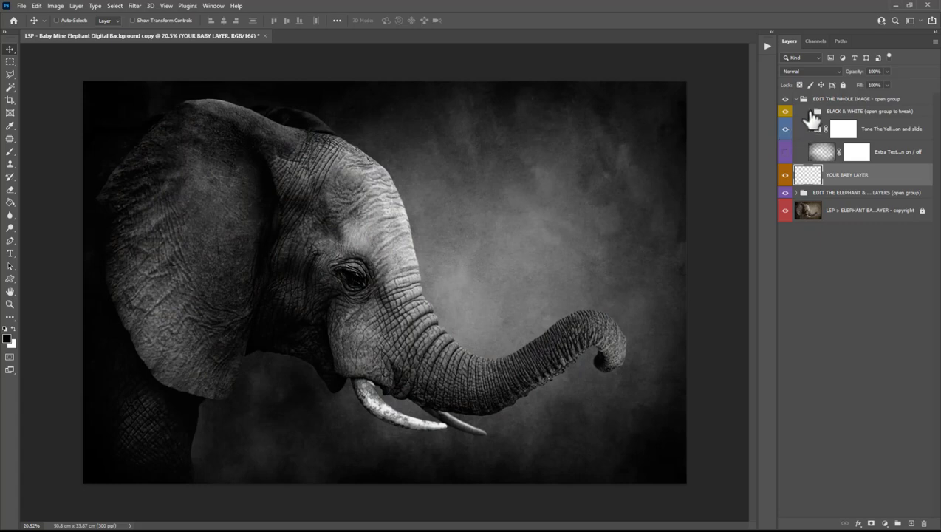
pyautogui.click(809, 112)
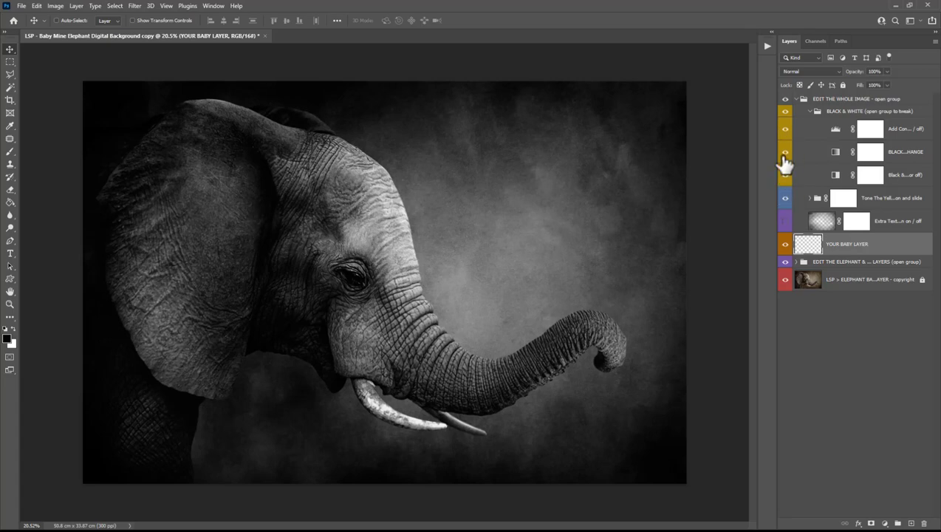
pyautogui.click(809, 111)
pyautogui.click(785, 112)
pyautogui.click(787, 130)
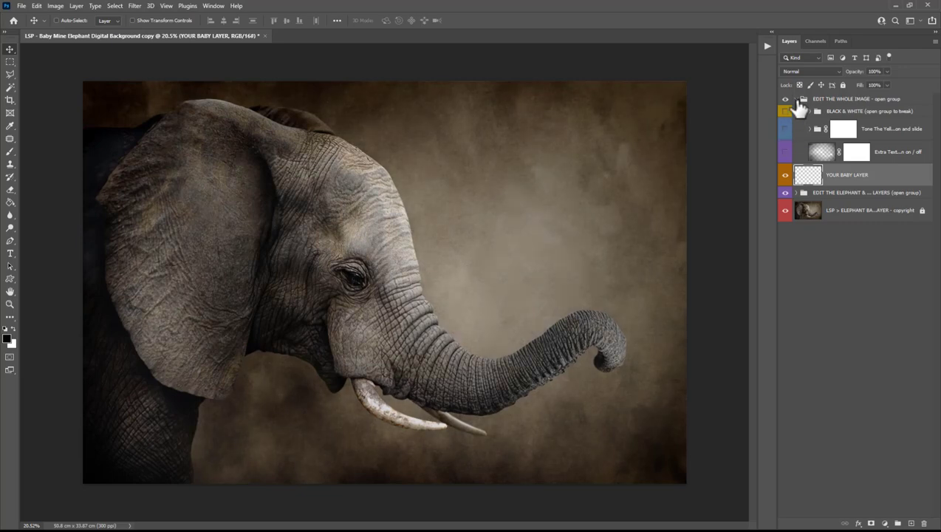
pyautogui.click(796, 100)
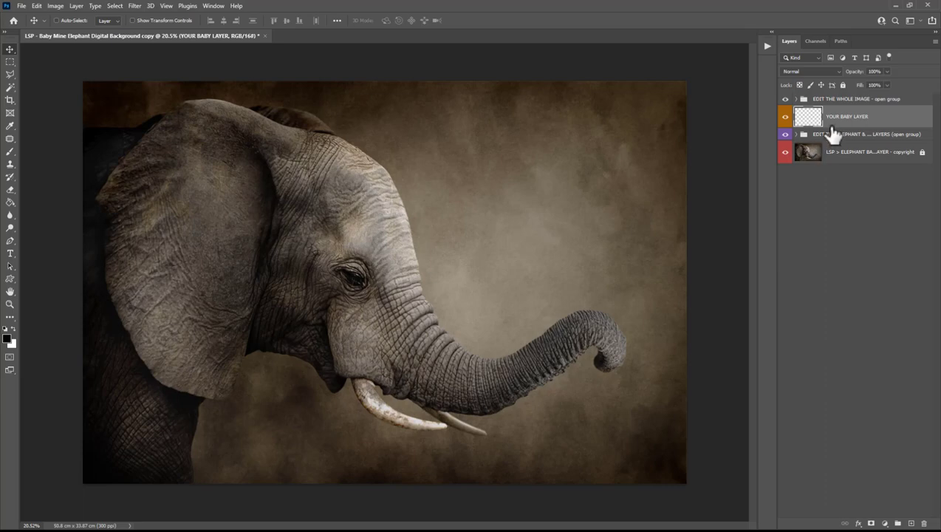
# Expand the Actions panel with the LSP Baby Composite actions and dock it beside the canvas.
pyautogui.click(766, 49)
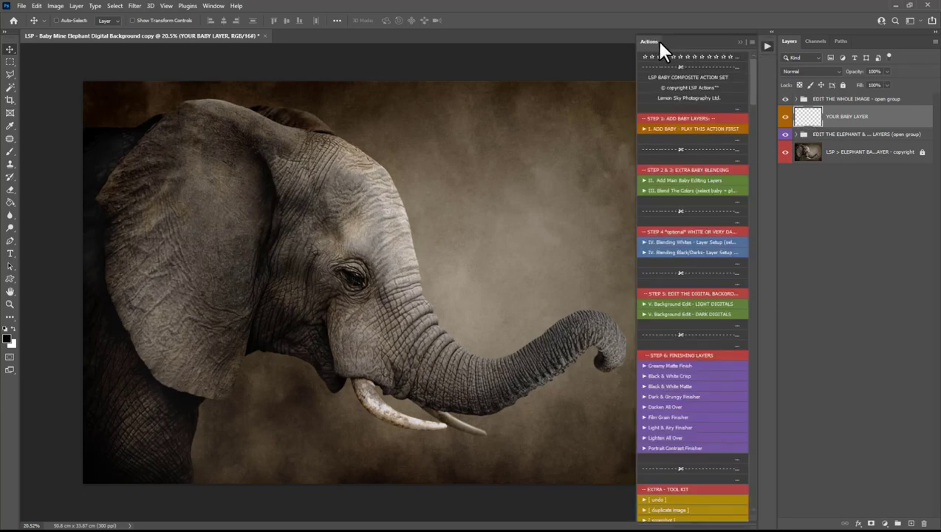
pyautogui.moveTo(653, 40); pyautogui.dragTo(770, 67)
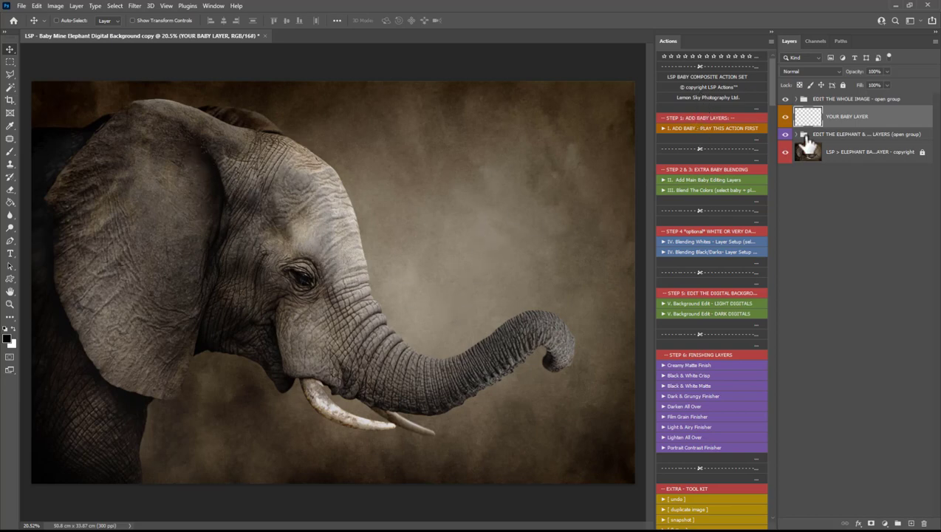
pyautogui.click(21, 6)
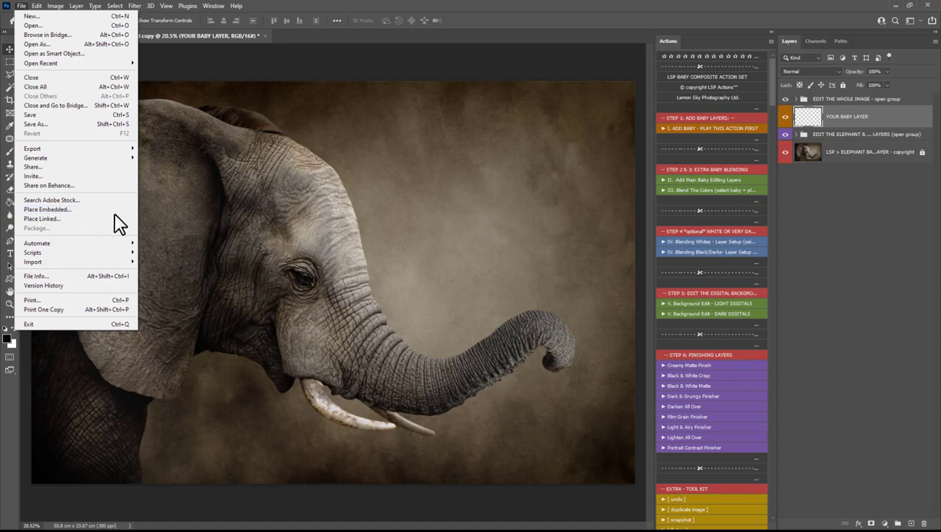
# Run the 'I. ADD BABY' action and place the sleeping newborn photo as embedded.
pyautogui.click(686, 130)
pyautogui.click(686, 130)
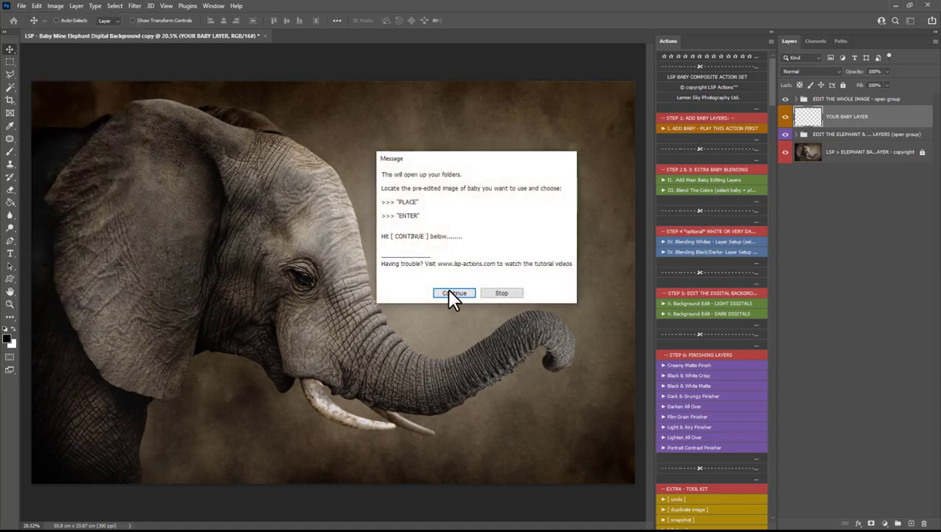
pyautogui.click(449, 294)
pyautogui.click(266, 155)
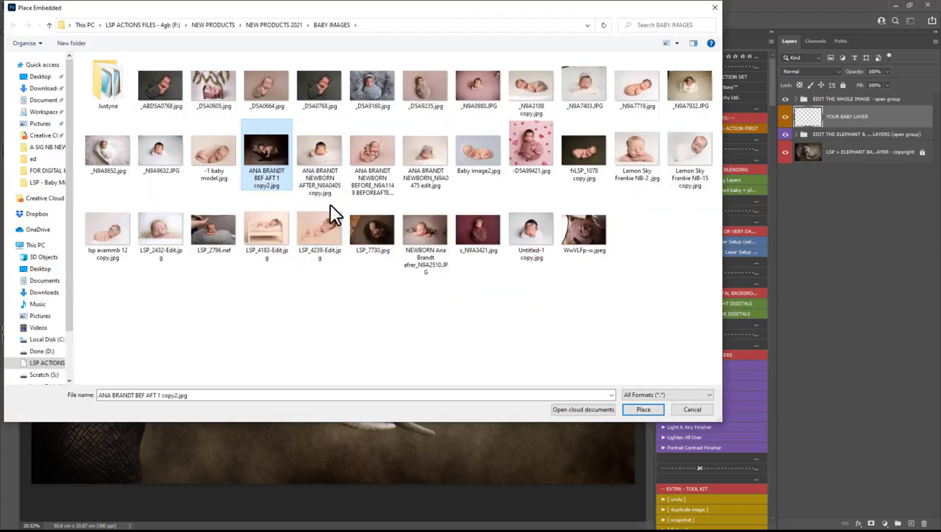
pyautogui.click(641, 411)
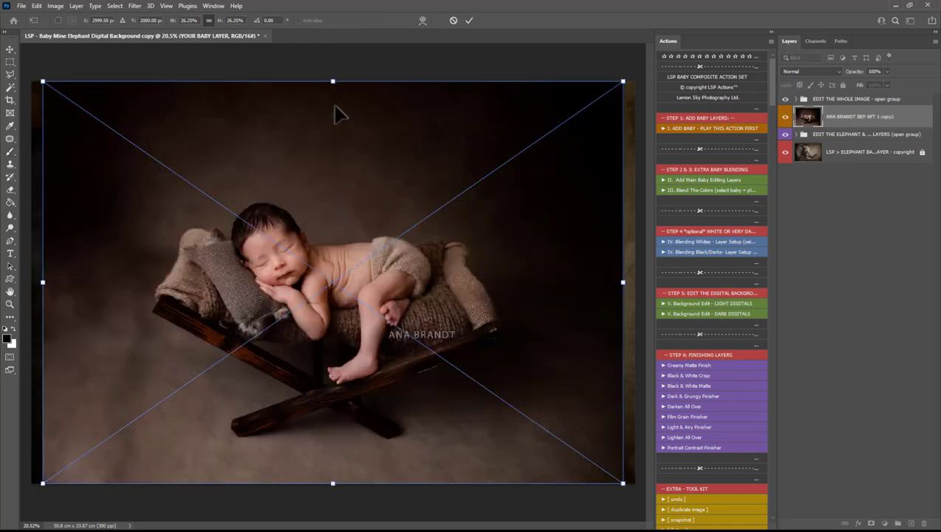
# Scale the baby photo down, flip it horizontally, position it and commit the transform.
pyautogui.moveTo(332, 81); pyautogui.dragTo(332, 231)
pyautogui.moveTo(282, 378); pyautogui.dragTo(304, 301)
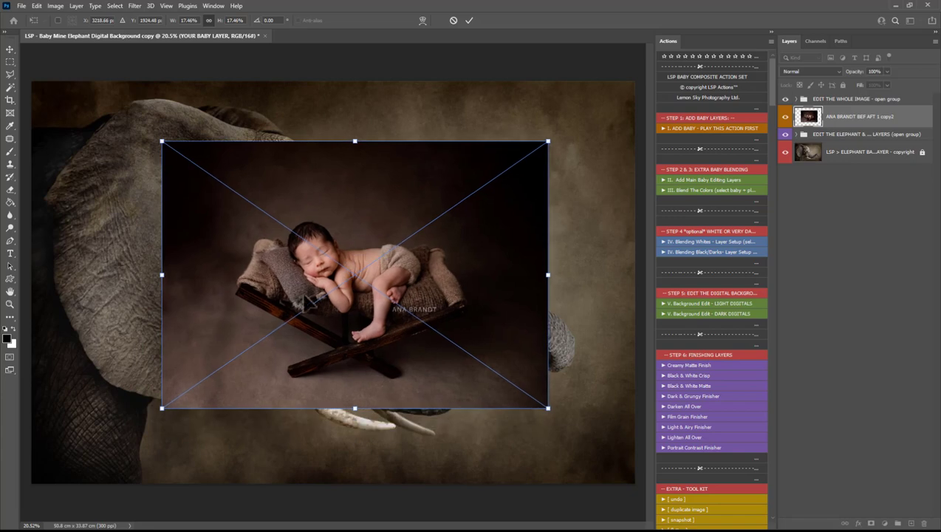
pyautogui.click(21, 6)
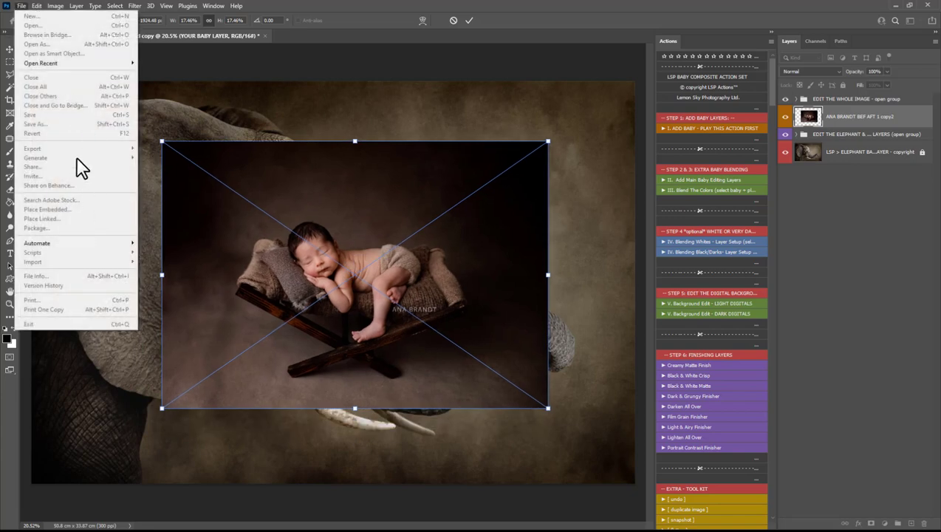
pyautogui.click(22, 6)
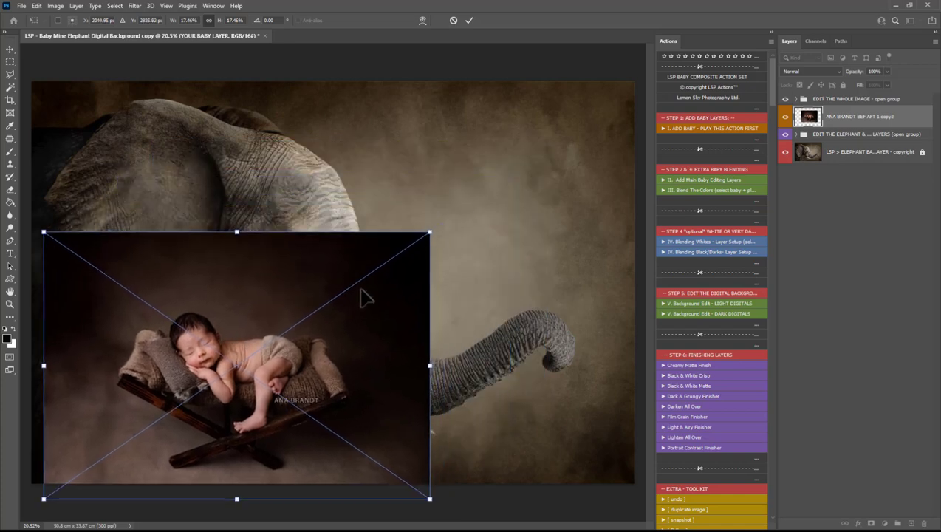
pyautogui.moveTo(360, 289); pyautogui.dragTo(263, 369)
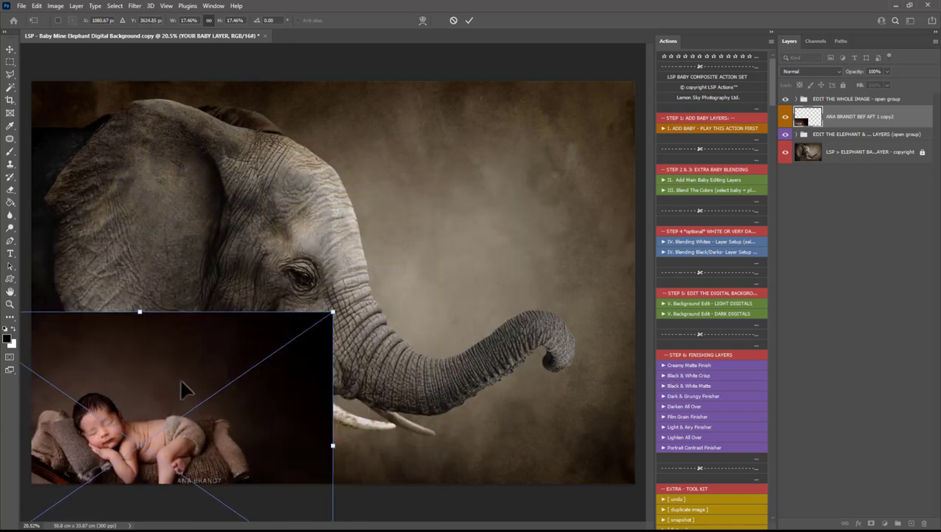
pyautogui.moveTo(181, 378); pyautogui.dragTo(351, 228)
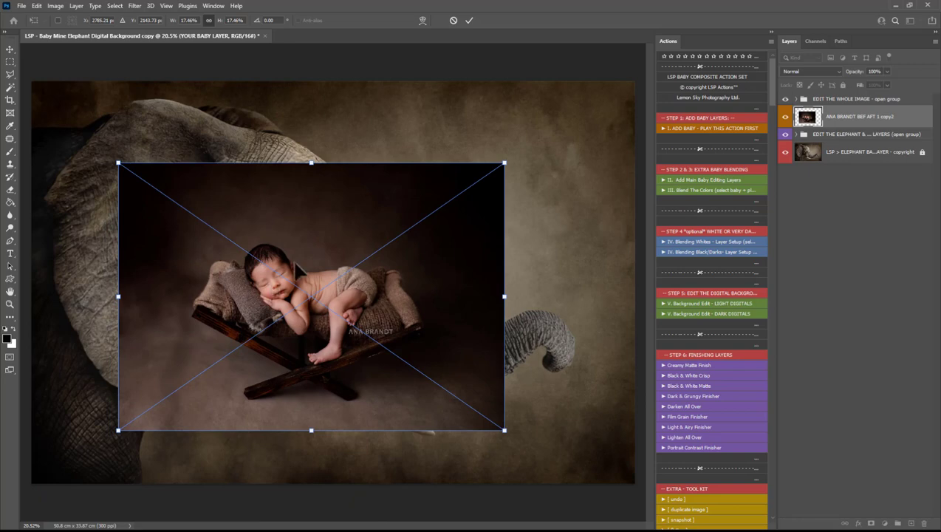
pyautogui.rightClick(295, 263)
pyautogui.click(346, 415)
pyautogui.moveTo(366, 323); pyautogui.dragTo(452, 345)
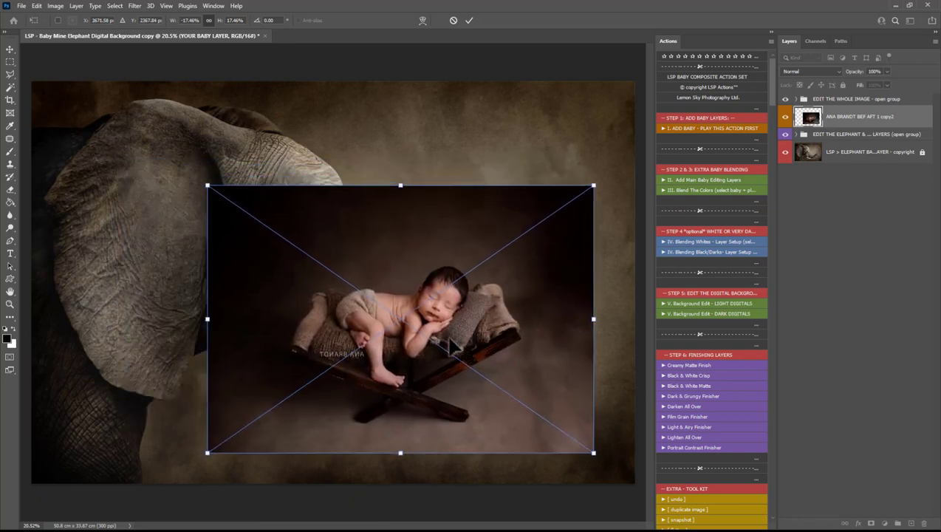
pyautogui.press('Return')
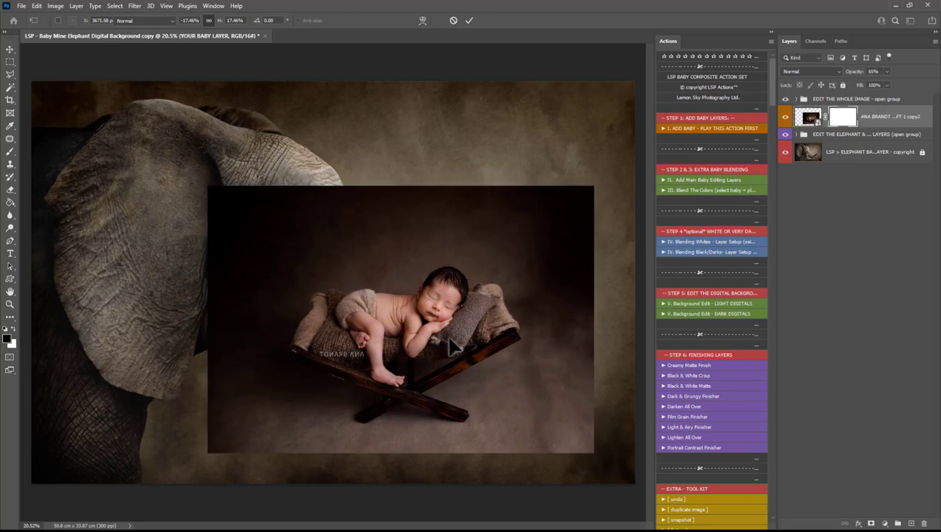
# Enlarge the baby photo to about 138%, tilt it −2° and set it on the trunk.
pyautogui.hotkey('ctrl', 't')
pyautogui.moveTo(451, 336); pyautogui.dragTo(488, 378)
pyautogui.moveTo(540, 354); pyautogui.dragTo(520, 361)
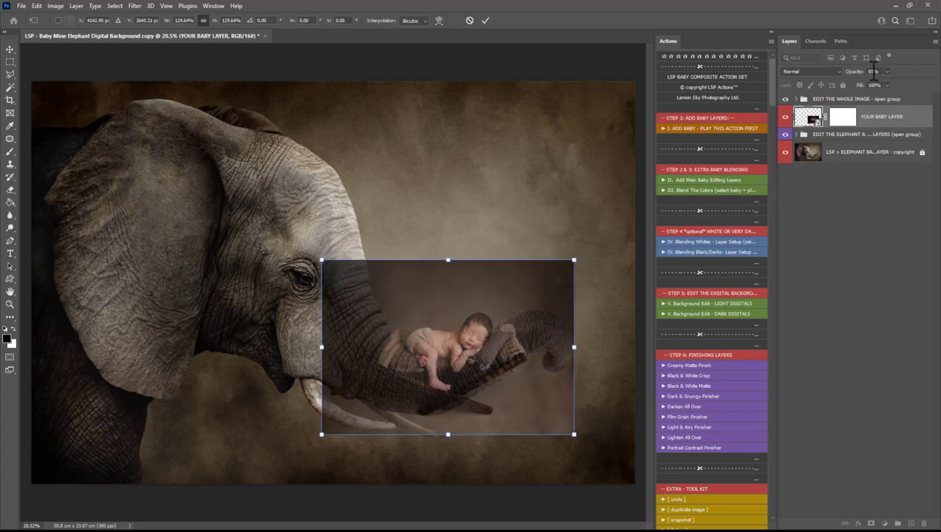
pyautogui.moveTo(603, 340); pyautogui.dragTo(602, 332)
pyautogui.moveTo(322, 352); pyautogui.dragTo(303, 352)
pyautogui.moveTo(437, 408); pyautogui.dragTo(484, 373)
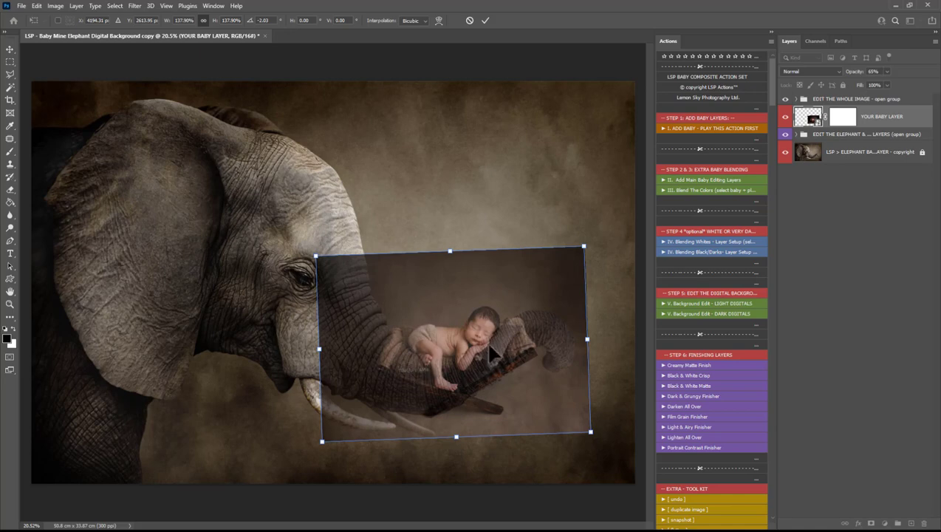
# Commit the placement, stop the action, zoom on the trunk and delete the baby layer's mask.
pyautogui.press('Return')
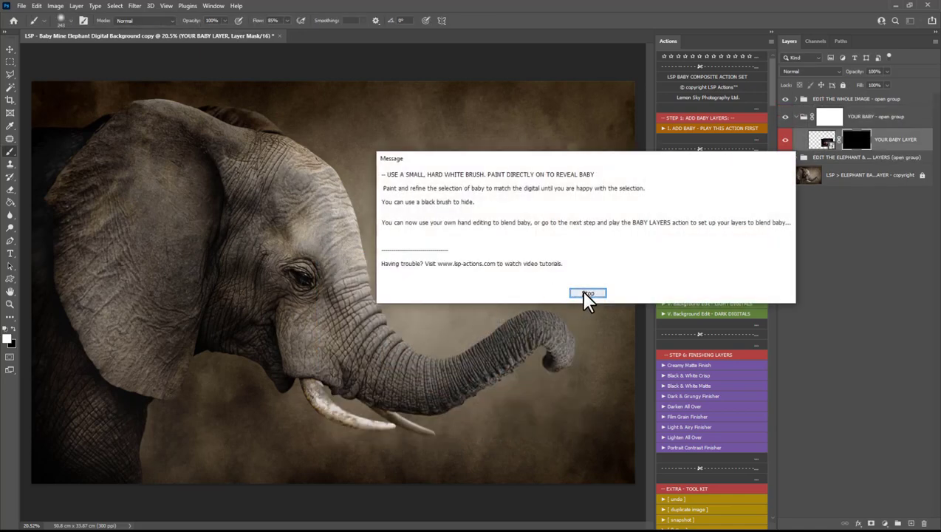
pyautogui.click(576, 295)
pyautogui.press('z')
pyautogui.moveTo(475, 357); pyautogui.dragTo(514, 374)
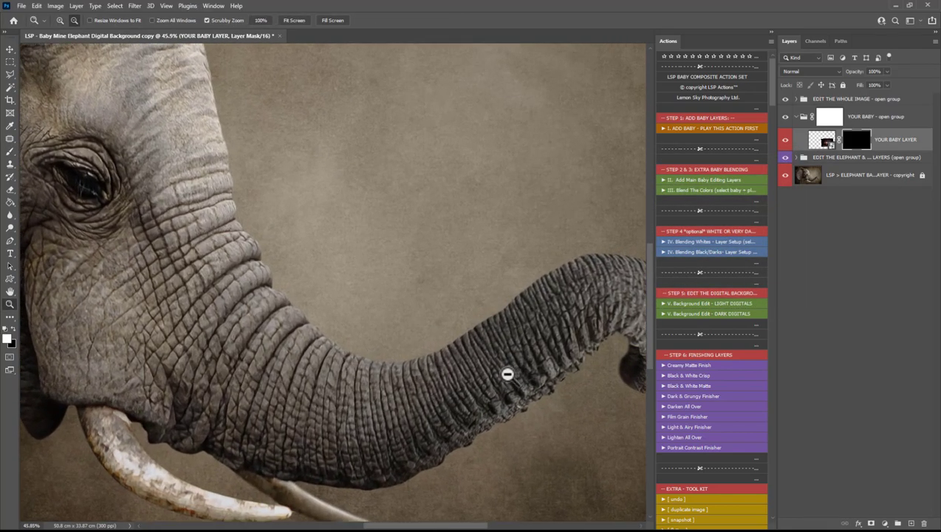
pyautogui.keyDown('alt'); pyautogui.click(508, 373); pyautogui.keyUp('alt')
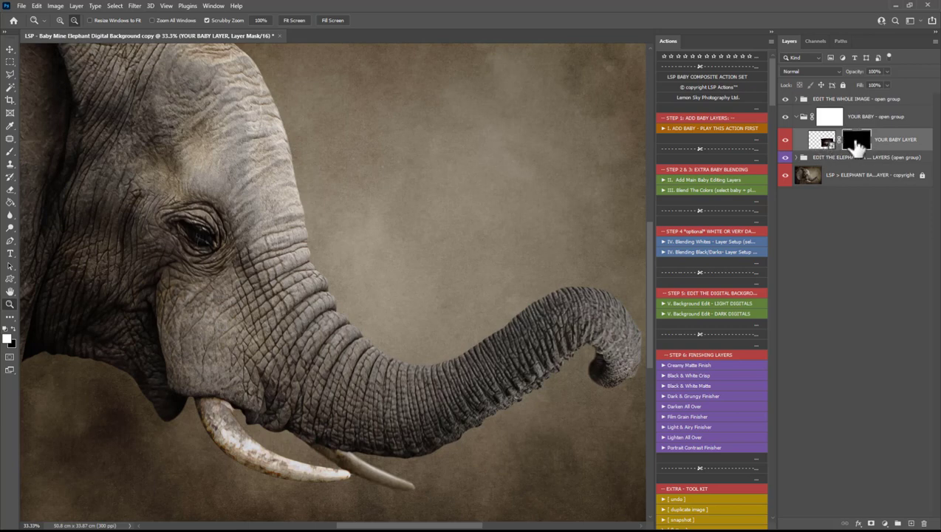
pyautogui.rightClick(855, 141)
pyautogui.click(870, 158)
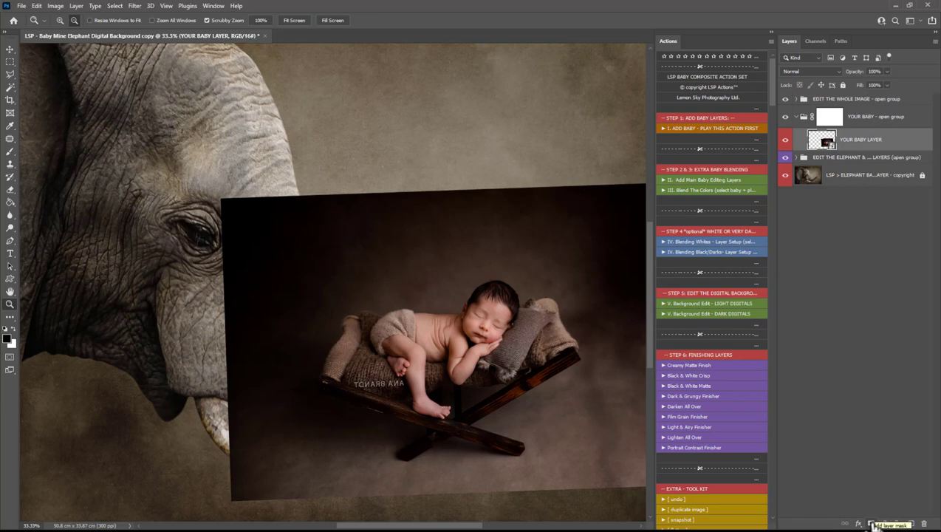
# Add a new layer mask to YOUR BABY LAYER and invert it to black with Ctrl+I.
pyautogui.click(872, 523)
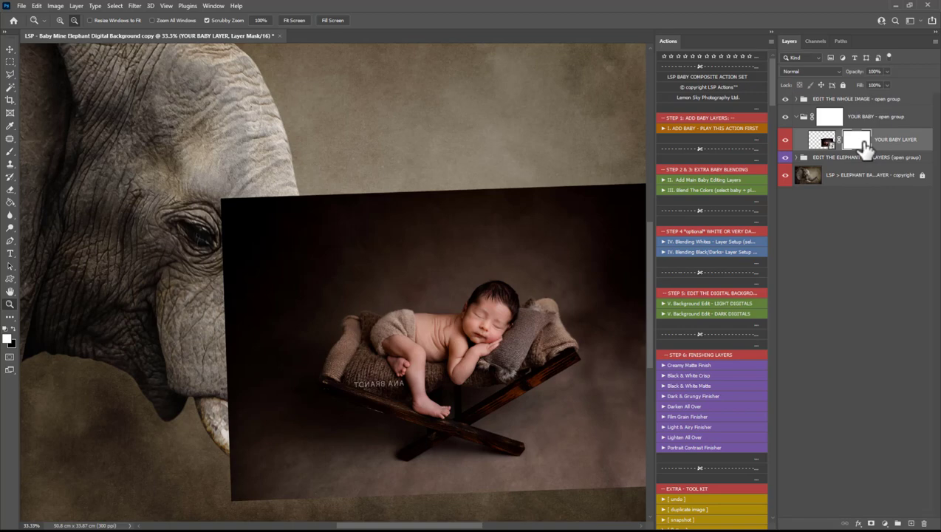
pyautogui.hotkey('ctrl', 'i')
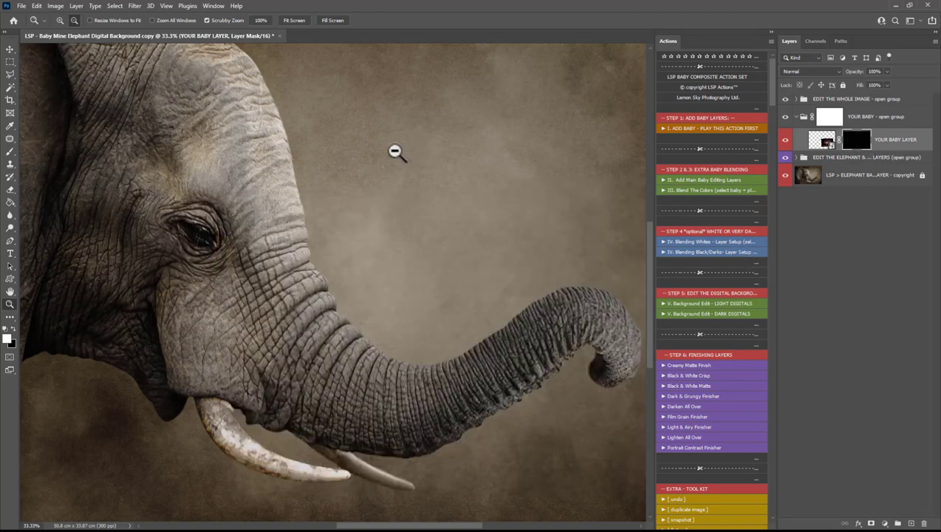
# Set the brush to 68% hardness and 50% flow, then paint white to reveal the baby on the trunk.
pyautogui.click(9, 152)
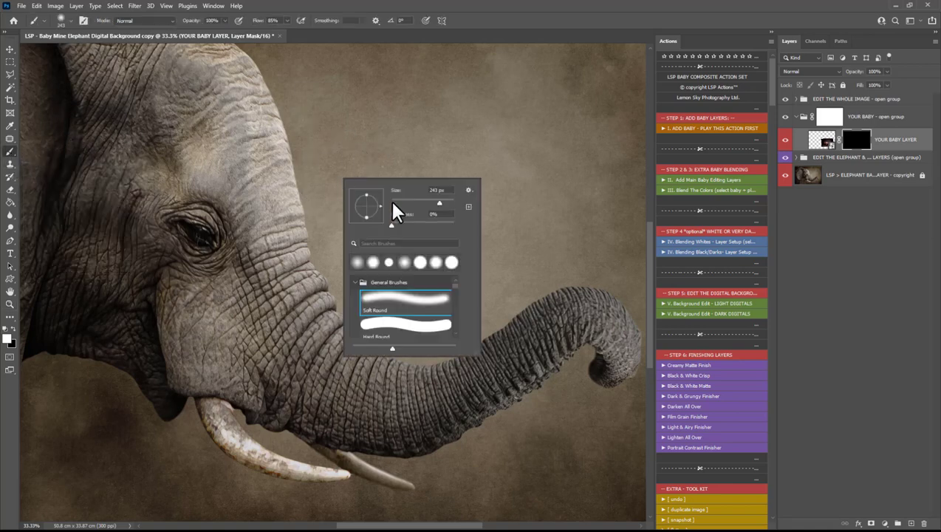
pyautogui.rightClick(342, 179)
pyautogui.click(434, 225)
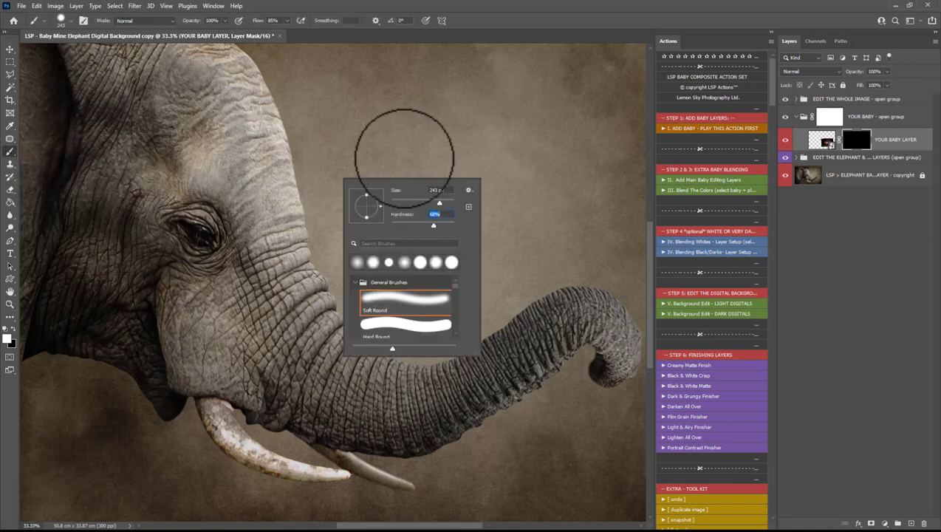
pyautogui.click(282, 20)
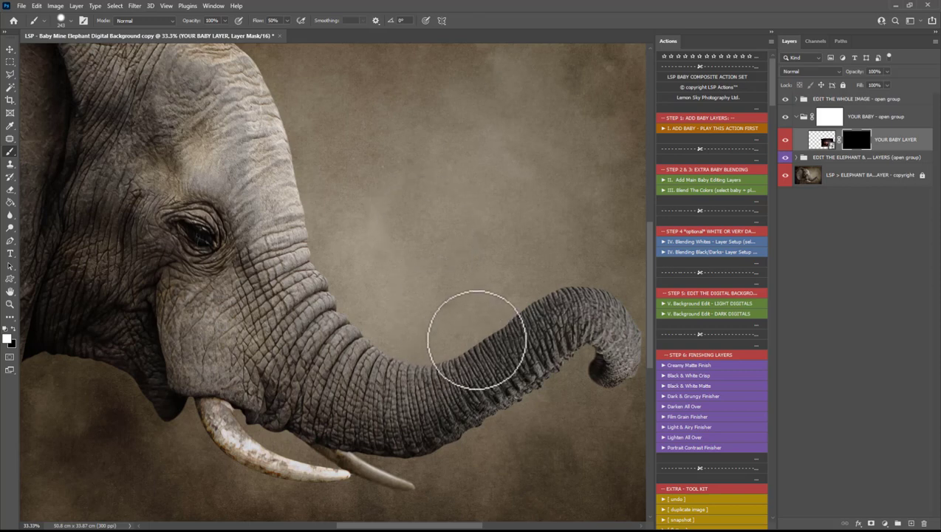
pyautogui.moveTo(466, 330)
pyautogui.mouseDown()
pyautogui.moveTo(449, 371)
pyautogui.moveTo(417, 369)
pyautogui.moveTo(431, 387)
pyautogui.moveTo(403, 385)
pyautogui.moveTo(377, 327)
pyautogui.moveTo(437, 334)
pyautogui.moveTo(419, 333)
pyautogui.moveTo(419, 344)
pyautogui.moveTo(440, 349)
pyautogui.moveTo(464, 341)
pyautogui.moveTo(479, 311)
pyautogui.moveTo(511, 310)
pyautogui.mouseUp()
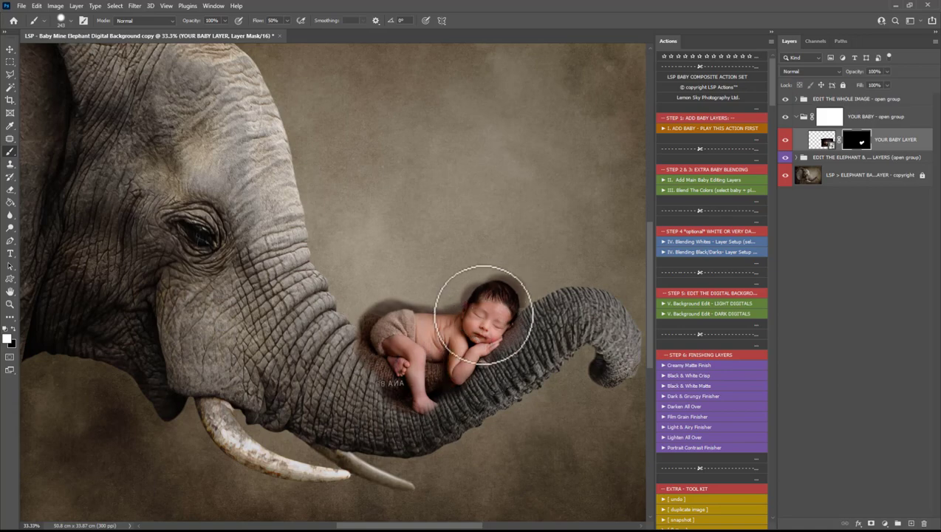
# Zoom in on the baby, paint over the shadow above its back, then undo that stroke.
pyautogui.press('z')
pyautogui.moveTo(523, 351); pyautogui.dragTo(539, 379)
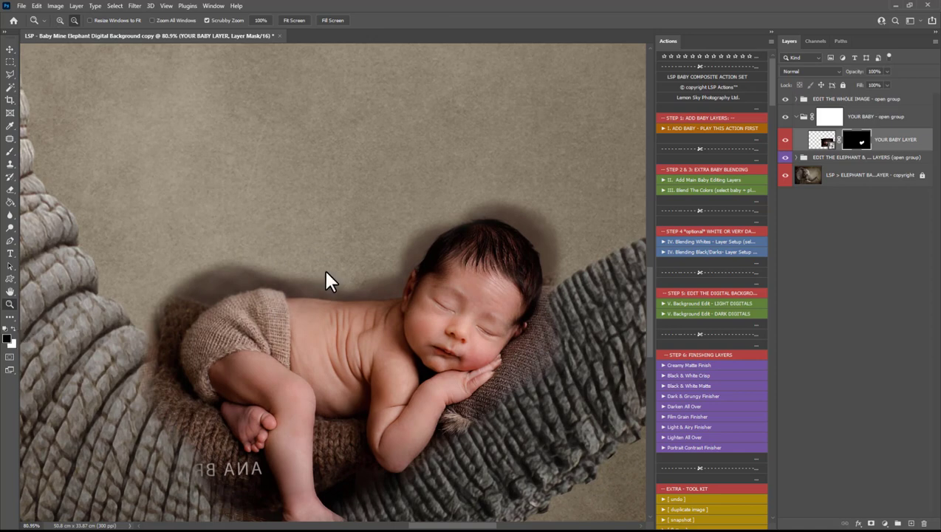
pyautogui.press('b')
pyautogui.rightClick(362, 264)
pyautogui.press('Return')
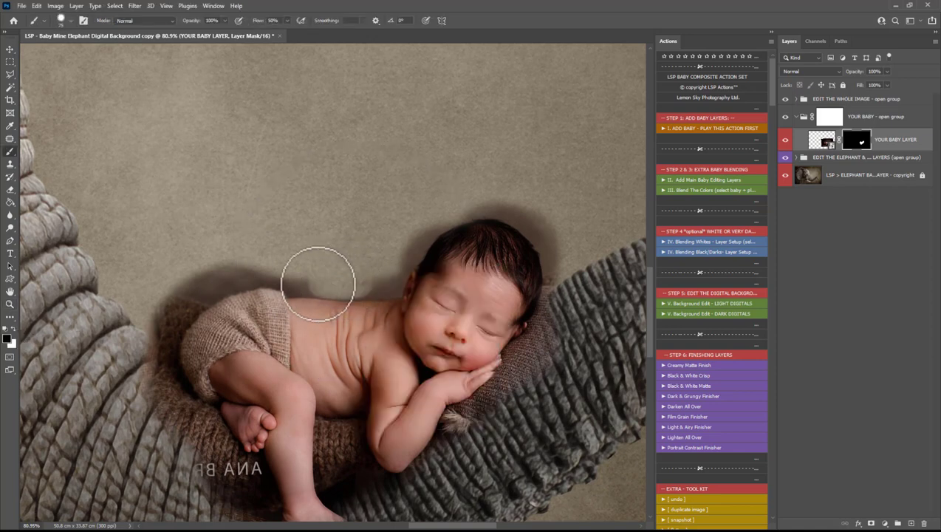
pyautogui.moveTo(301, 284)
pyautogui.mouseDown()
pyautogui.moveTo(371, 287)
pyautogui.moveTo(254, 276)
pyautogui.moveTo(184, 312)
pyautogui.mouseUp()
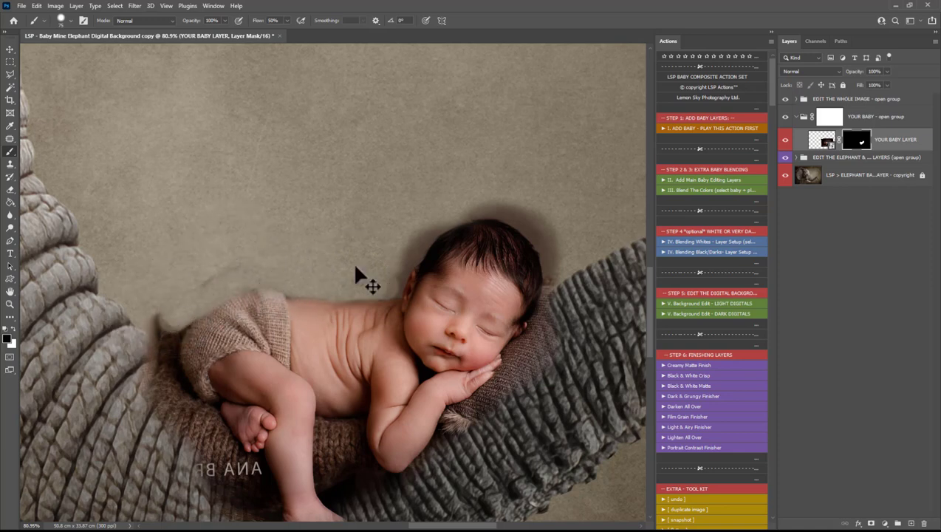
pyautogui.hotkey('ctrl', 'z')
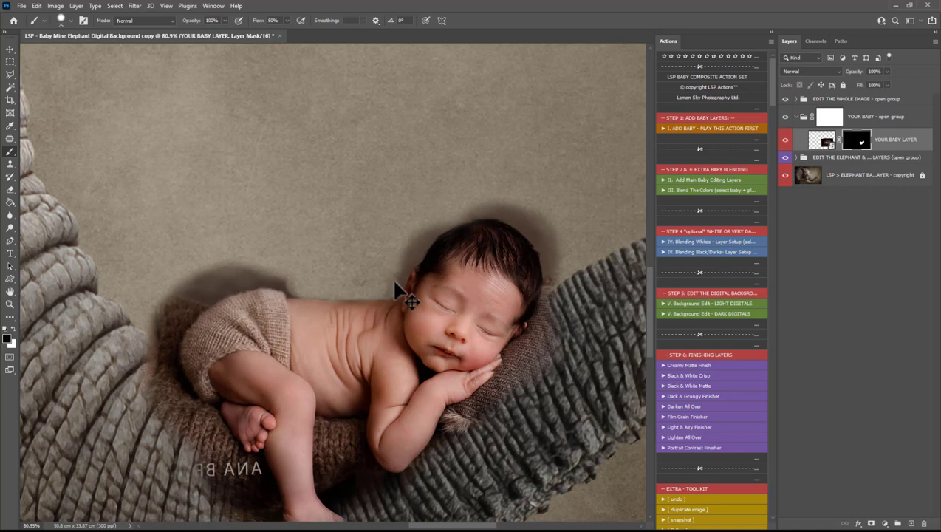
# Undo the mask painting and use Select Subject to select the elephant's trunk.
pyautogui.hotkey('ctrl', 'z')
pyautogui.hotkey('ctrl', 'z')
pyautogui.hotkey('ctrl', 'z')
pyautogui.hotkey('ctrl', 'z')
pyautogui.hotkey('ctrl', 'z')
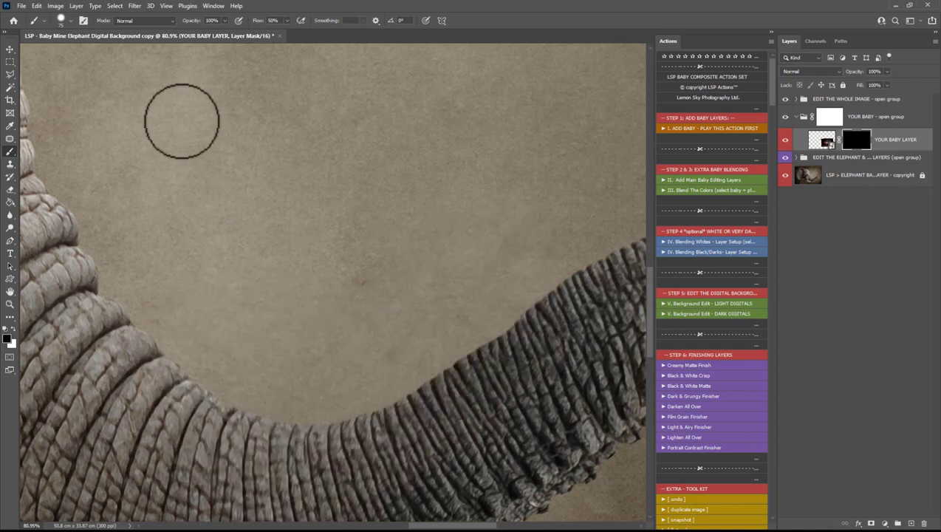
pyautogui.click(11, 88)
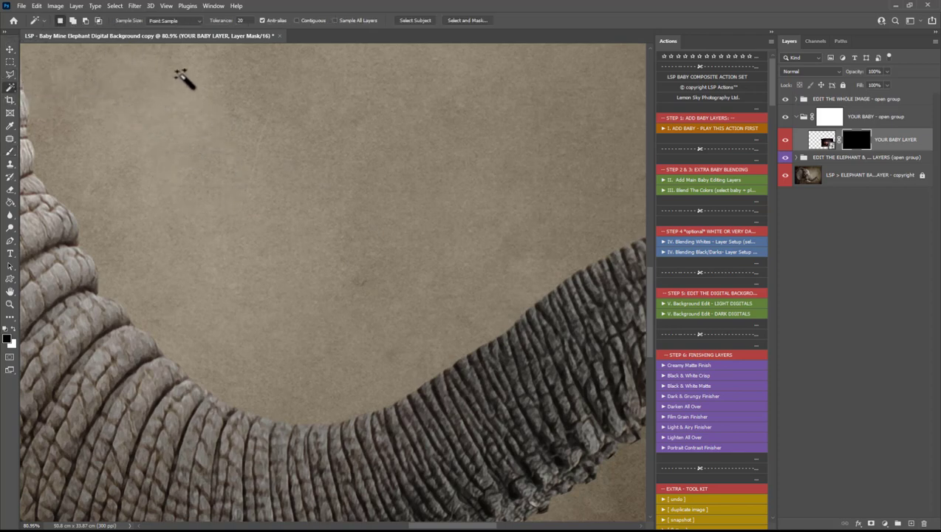
pyautogui.click(409, 20)
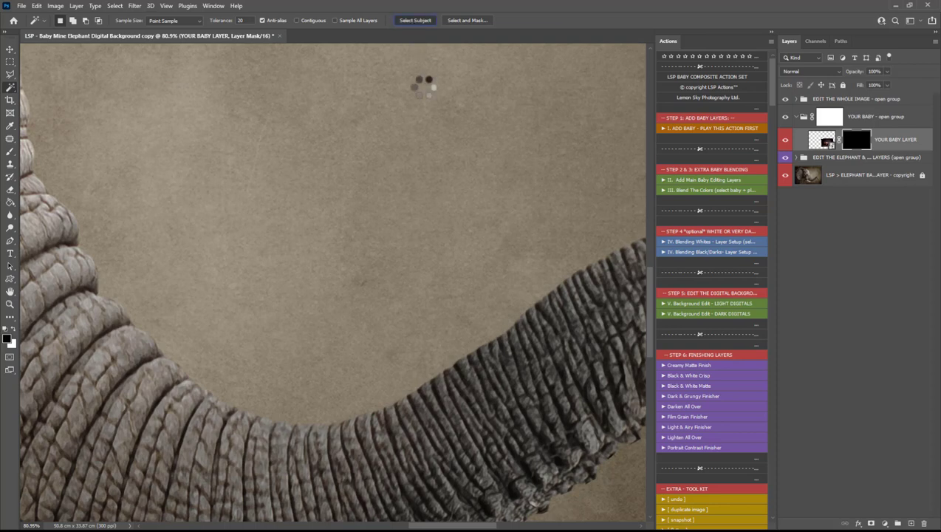
pyautogui.scroll(-1, 517, 333)
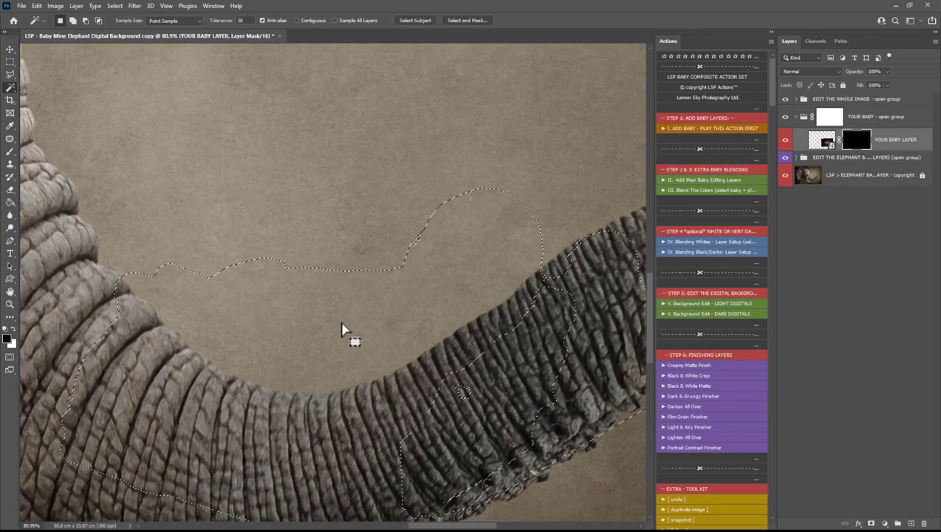
# Paint white on the mask to reveal the baby's arm, head and foot on the trunk.
pyautogui.click(10, 152)
pyautogui.click(14, 330)
pyautogui.rightClick(259, 312)
pyautogui.moveTo(351, 336); pyautogui.dragTo(355, 336)
pyautogui.moveTo(333, 292)
pyautogui.mouseDown()
pyautogui.moveTo(426, 294)
pyautogui.moveTo(448, 231)
pyautogui.moveTo(498, 266)
pyautogui.moveTo(491, 259)
pyautogui.moveTo(451, 340)
pyautogui.moveTo(395, 391)
pyautogui.moveTo(370, 330)
pyautogui.moveTo(389, 334)
pyautogui.moveTo(357, 326)
pyautogui.moveTo(284, 247)
pyautogui.moveTo(224, 294)
pyautogui.moveTo(258, 369)
pyautogui.moveTo(283, 388)
pyautogui.mouseUp()
pyautogui.scroll(-3, 308, 435)
pyautogui.moveTo(308, 435)
pyautogui.mouseDown()
pyautogui.moveTo(306, 387)
pyautogui.moveTo(320, 414)
pyautogui.moveTo(328, 401)
pyautogui.moveTo(355, 407)
pyautogui.mouseUp()
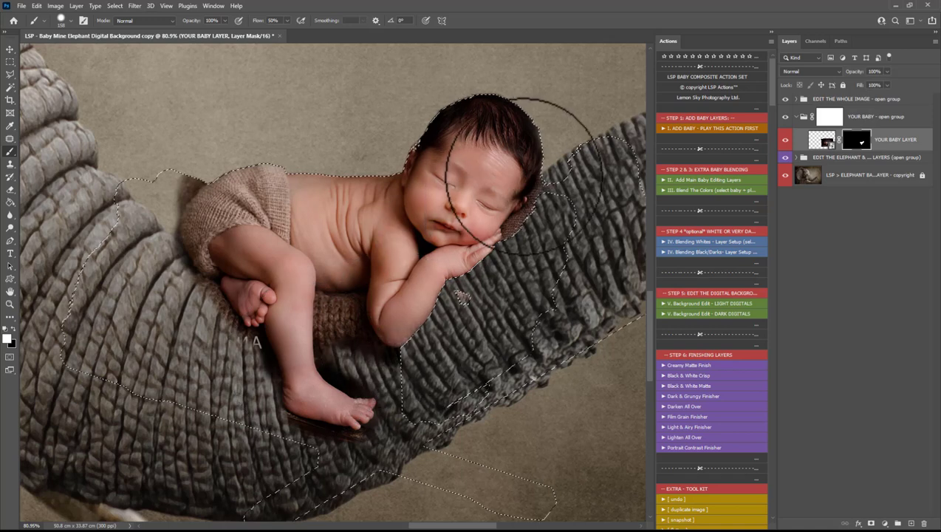
# Deselect, zoom in on the knitted shorts, and paint black over the shadow beside them.
pyautogui.hotkey('ctrl', 'd')
pyautogui.press('z')
pyautogui.moveTo(201, 194)
pyautogui.mouseDown()
pyautogui.moveTo(232, 223)
pyautogui.moveTo(258, 197)
pyautogui.mouseUp()
pyautogui.keyDown('ctrl'); pyautogui.rightClick(259, 197); pyautogui.keyUp('ctrl')
pyautogui.click(281, 201)
pyautogui.press('b')
pyautogui.rightClick(280, 197)
pyautogui.press('Escape')
pyautogui.press('x')
pyautogui.moveTo(195, 129)
pyautogui.mouseDown()
pyautogui.moveTo(211, 146)
pyautogui.moveTo(202, 145)
pyautogui.moveTo(204, 161)
pyautogui.moveTo(144, 215)
pyautogui.mouseUp()
# With a smaller brush, paint out shadows along the shorts' edge, lower leg and under the foot.
pyautogui.rightClick(145, 228)
pyautogui.press('Escape')
pyautogui.press('[')
pyautogui.press('[')
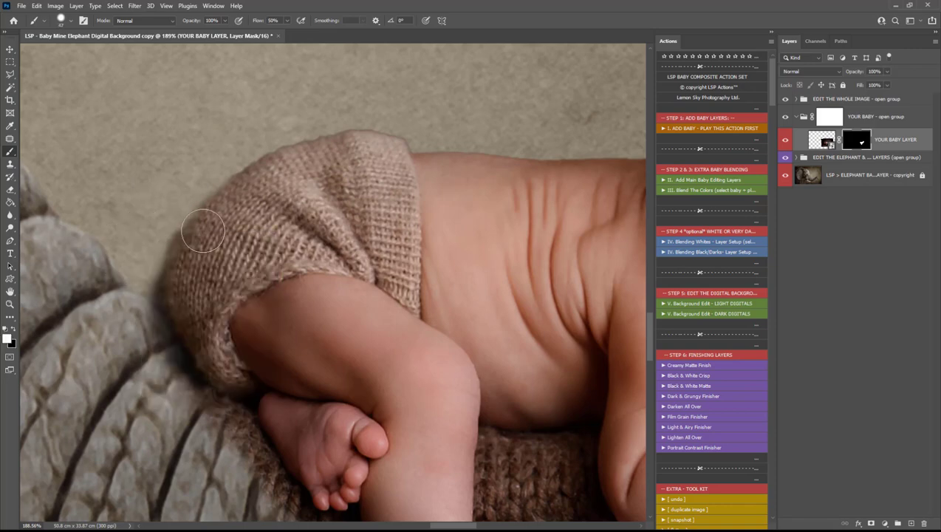
pyautogui.moveTo(209, 173); pyautogui.dragTo(244, 145)
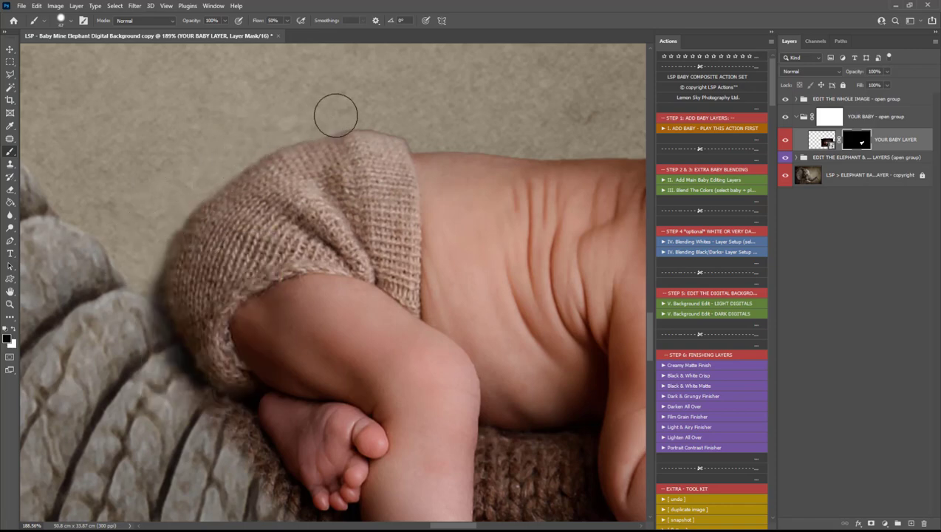
pyautogui.scroll(-1, 178, 325)
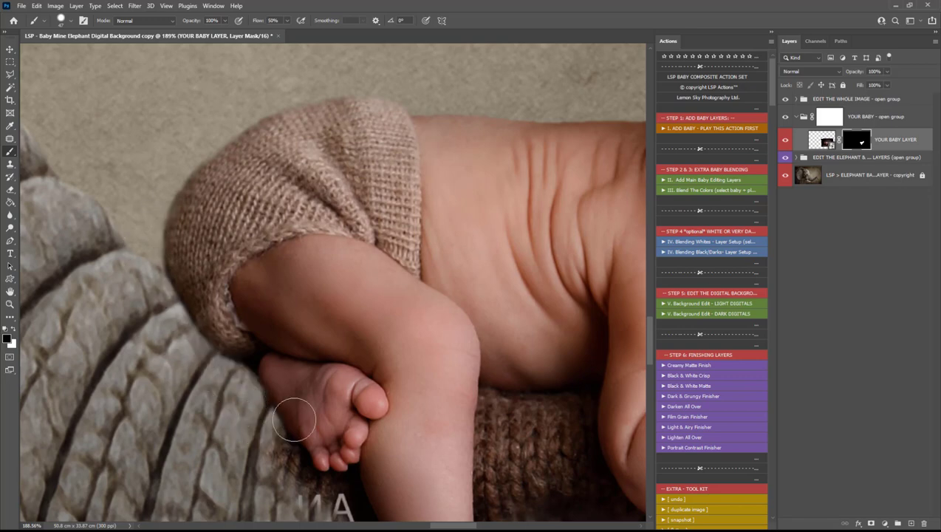
pyautogui.moveTo(281, 454); pyautogui.dragTo(169, 312)
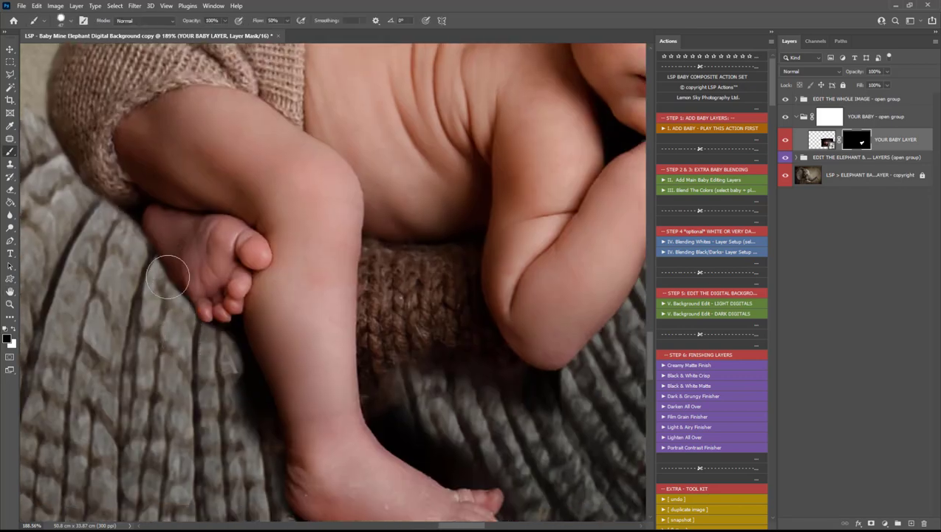
pyautogui.rightClick(209, 334)
pyautogui.press('Escape')
pyautogui.scroll(-3, 268, 309)
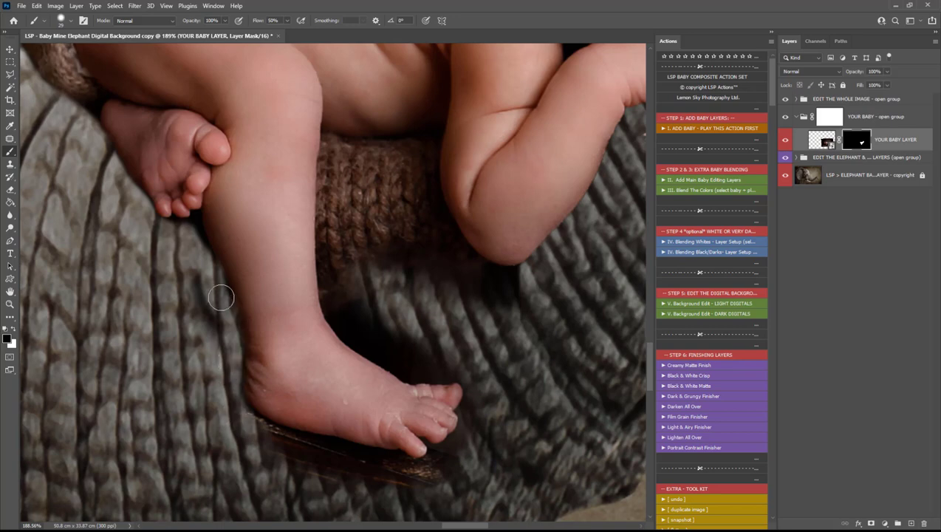
pyautogui.moveTo(400, 484)
pyautogui.mouseDown()
pyautogui.moveTo(269, 436)
pyautogui.moveTo(243, 403)
pyautogui.moveTo(242, 414)
pyautogui.mouseUp()
# Quick Select the baby's foot, lower leg and thigh.
pyautogui.press('w')
pyautogui.hotkey('shift', 'w')
pyautogui.moveTo(386, 400)
pyautogui.mouseDown()
pyautogui.moveTo(285, 331)
pyautogui.moveTo(482, 183)
pyautogui.moveTo(476, 67)
pyautogui.moveTo(457, 200)
pyautogui.moveTo(447, 100)
pyautogui.moveTo(487, 106)
pyautogui.moveTo(368, 105)
pyautogui.mouseUp()
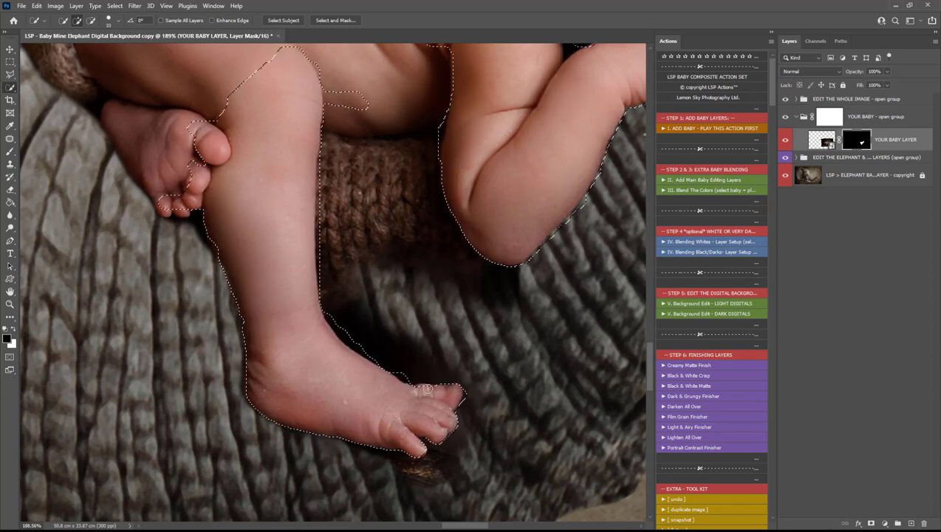
# With a much larger black brush, mask out the crochet between the legs and under the toes, then deselect.
pyautogui.press('b')
pyautogui.rightClick(391, 290)
pyautogui.moveTo(414, 216); pyautogui.dragTo(450, 216)
pyautogui.press('Return')
pyautogui.moveTo(376, 183); pyautogui.dragTo(451, 273)
pyautogui.scroll(-2, 425, 362)
pyautogui.moveTo(399, 451); pyautogui.dragTo(462, 431)
pyautogui.hotkey('ctrl', 'd')
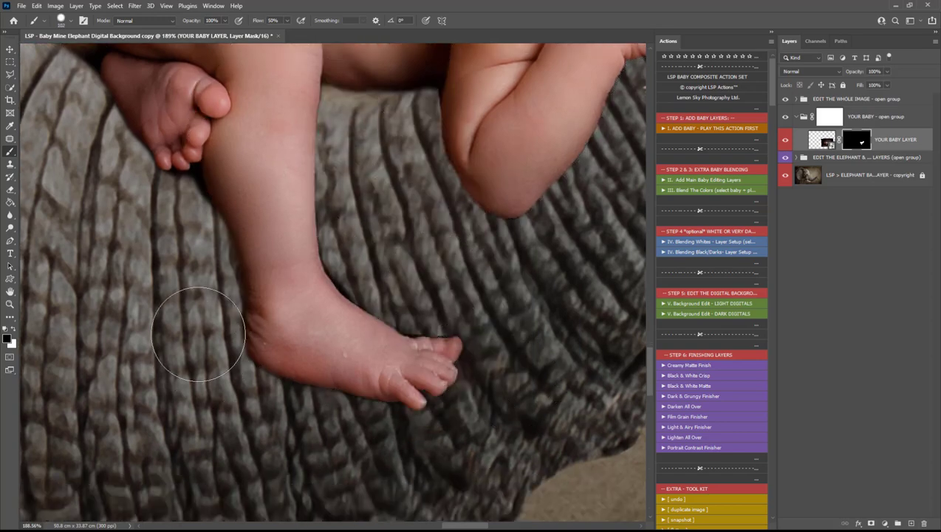
# Shrink the brush, zoom in near the baby's hand and head, and touch up the mask there.
pyautogui.rightClick(285, 289)
pyautogui.moveTo(347, 330); pyautogui.dragTo(336, 330)
pyautogui.press('Return')
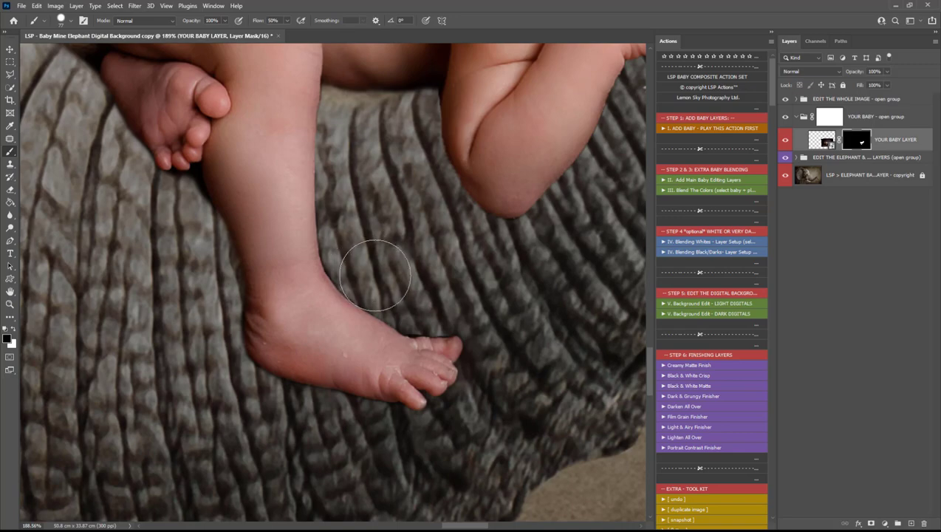
pyautogui.press('z')
pyautogui.moveTo(495, 240); pyautogui.dragTo(464, 236)
pyautogui.click(397, 234)
pyautogui.click(397, 235)
pyautogui.press('b')
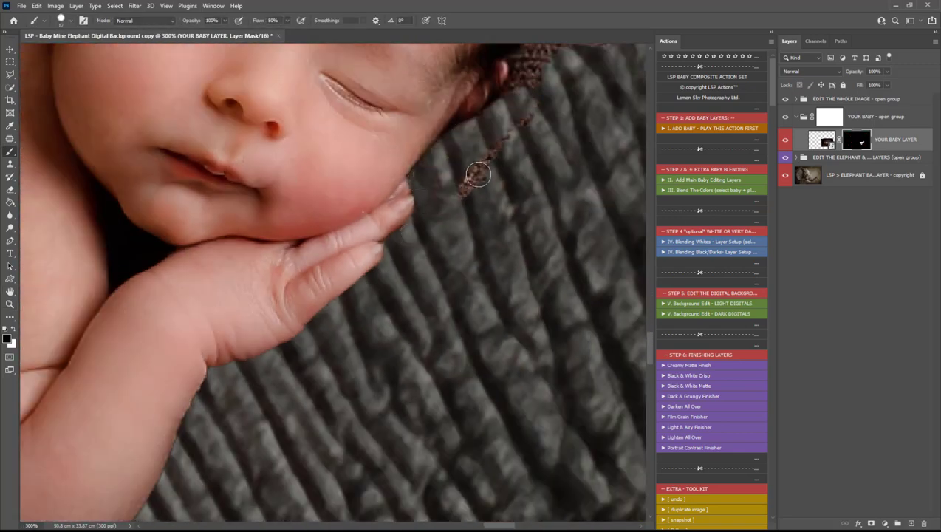
pyautogui.scroll(10, 445, 279)
pyautogui.scroll(-1, 487, 248)
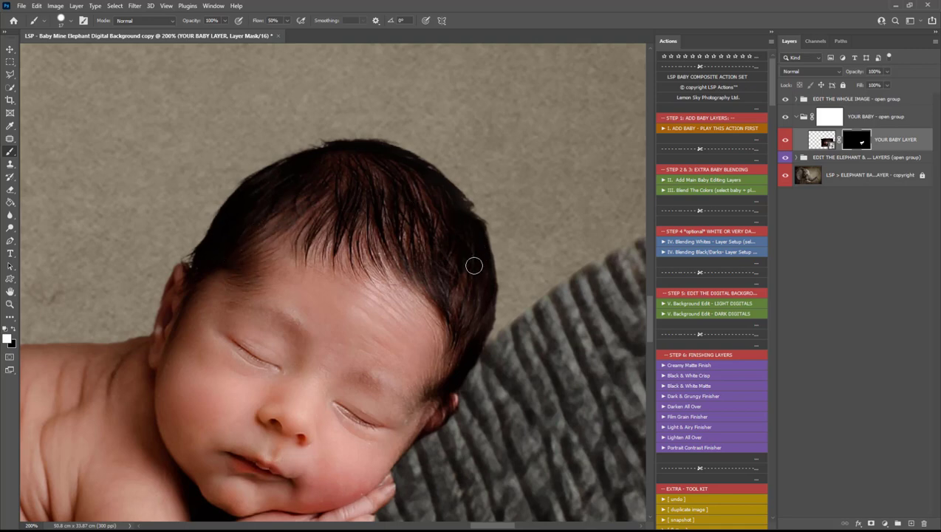
pyautogui.scroll(-2, 421, 308)
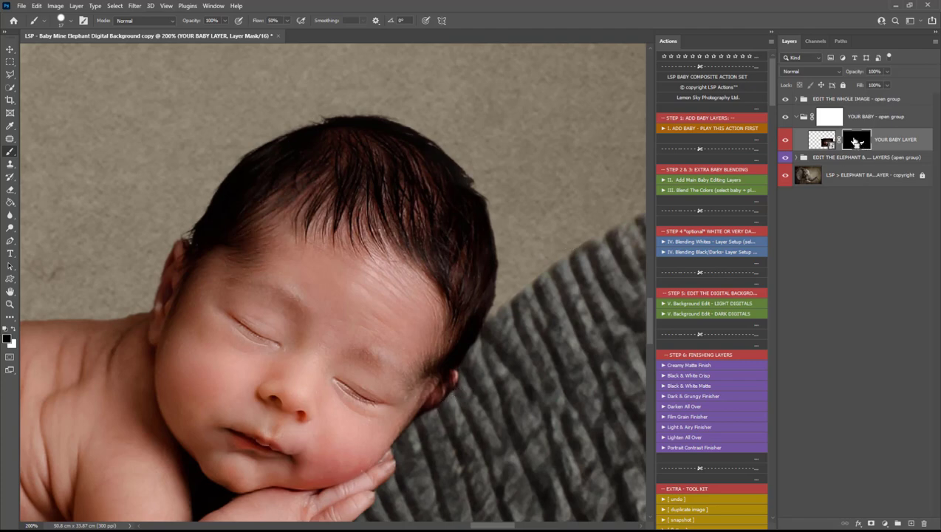
# Load the baby's mask as a selection and refine its hair edge in Select and Mask.
pyautogui.keyDown('ctrl'); pyautogui.click(861, 145); pyautogui.keyUp('ctrl')
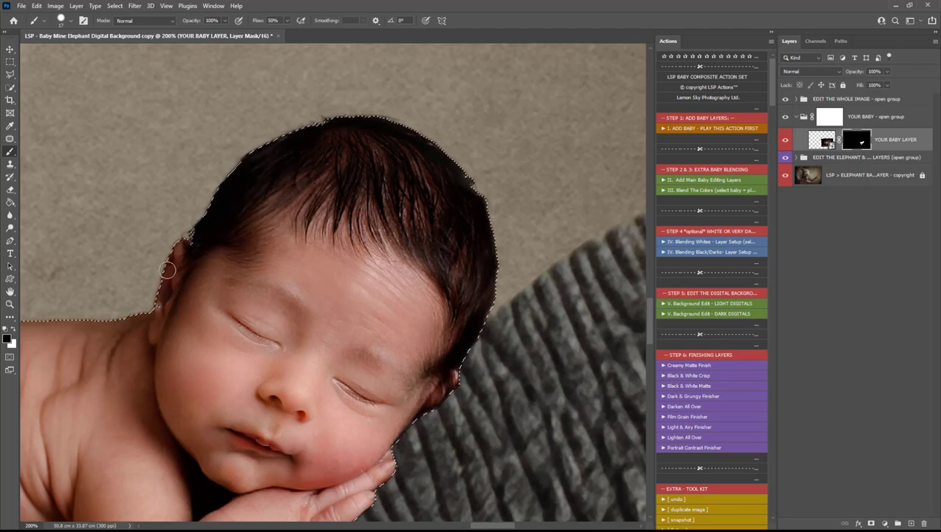
pyautogui.click(114, 6)
pyautogui.click(162, 144)
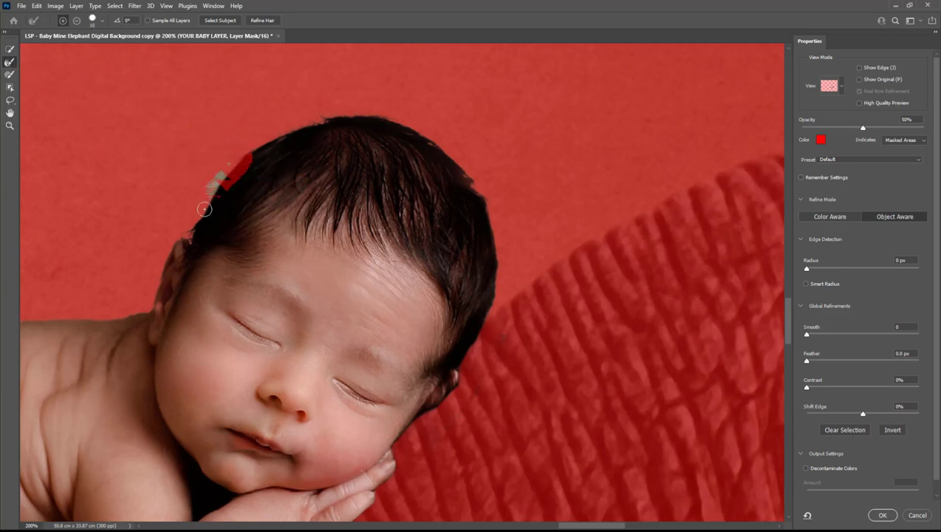
pyautogui.moveTo(261, 145); pyautogui.dragTo(255, 149)
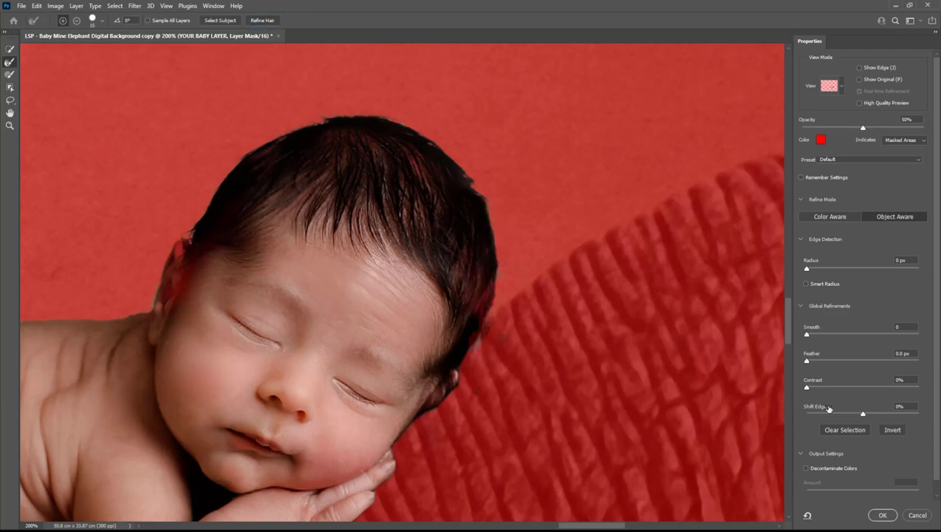
# Apply the refined selection and paint white to restore hair at the head's top left and right edges.
pyautogui.click(874, 511)
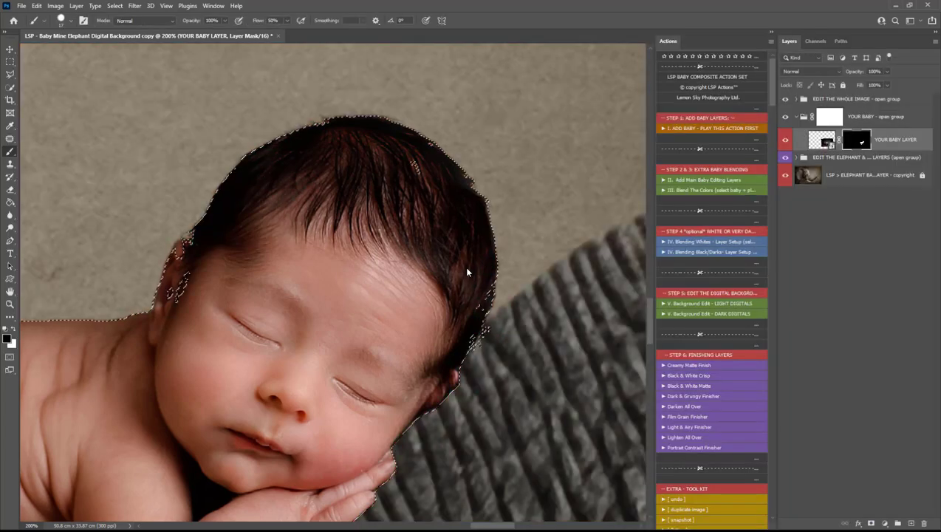
pyautogui.rightClick(331, 160)
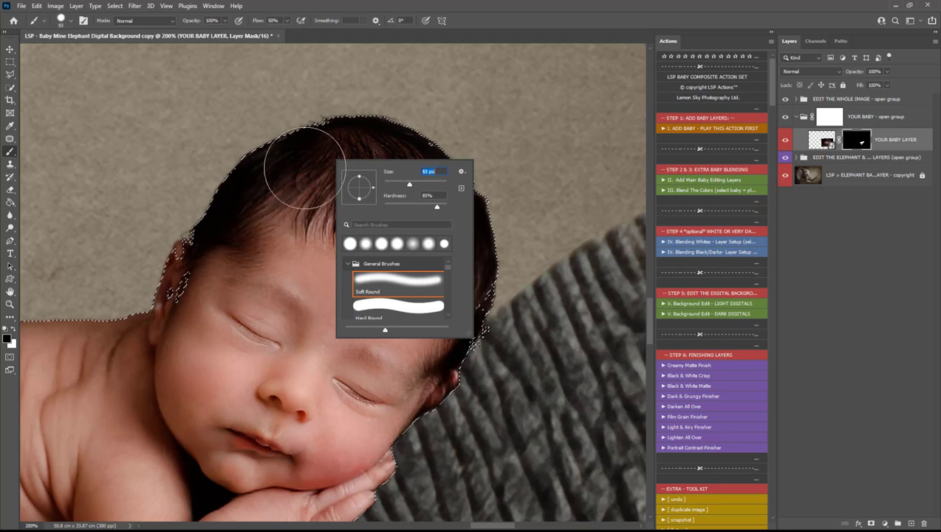
pyautogui.press('Return')
pyautogui.press('x')
pyautogui.moveTo(294, 158); pyautogui.dragTo(289, 168)
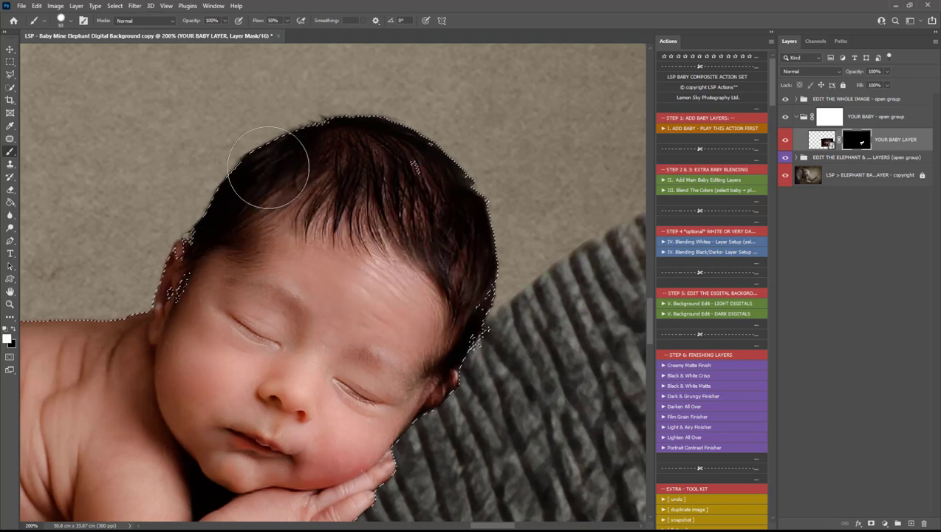
pyautogui.moveTo(496, 191)
pyautogui.mouseDown()
pyautogui.moveTo(518, 278)
pyautogui.moveTo(491, 285)
pyautogui.moveTo(499, 160)
pyautogui.mouseUp()
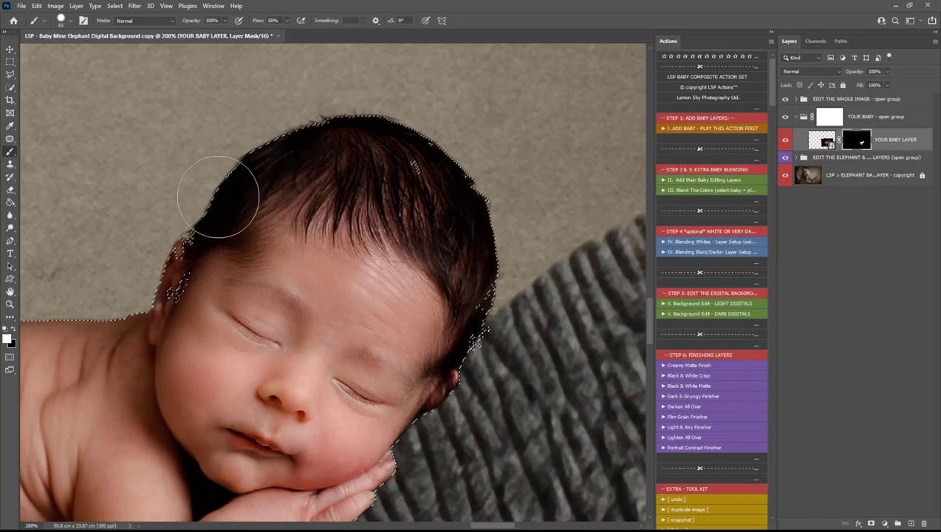
# Invert the selection, set the brush back to black, and zoom out from the baby's face.
pyautogui.click(114, 6)
pyautogui.click(123, 42)
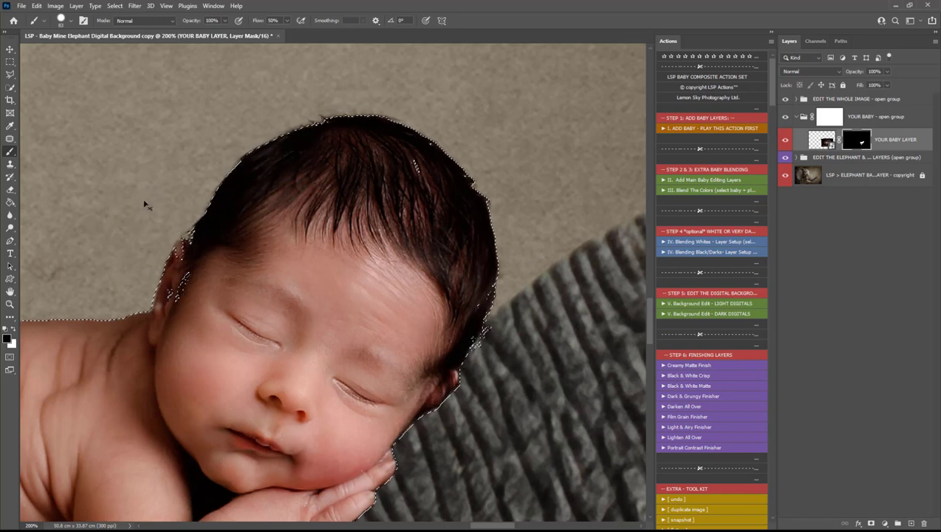
pyautogui.rightClick(155, 203)
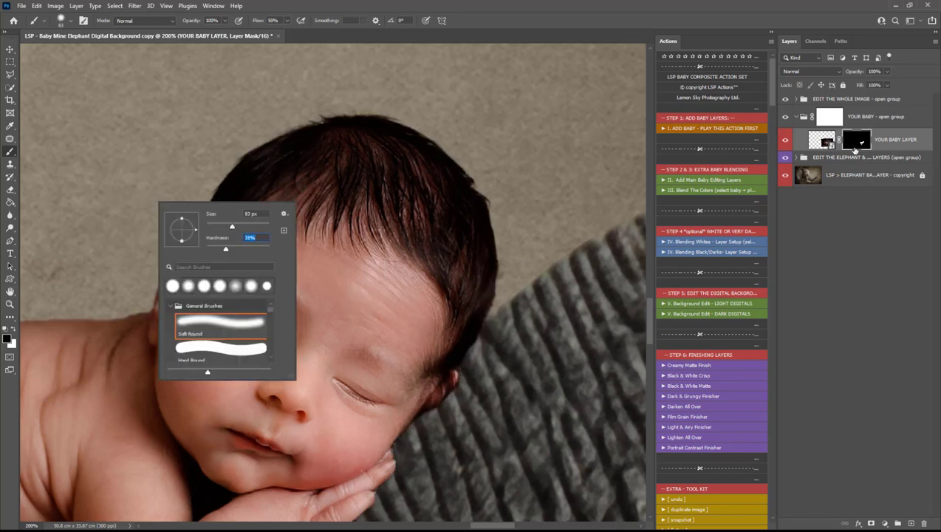
pyautogui.click(451, 252)
pyautogui.press('x')
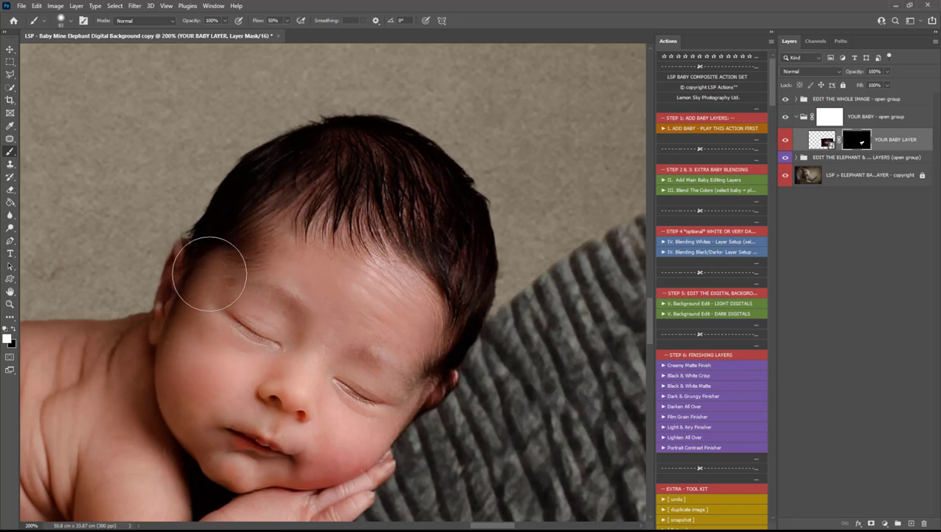
pyautogui.press('x')
pyautogui.press('z')
pyautogui.keyDown('alt'); pyautogui.click(228, 274); pyautogui.keyUp('alt')
# Zoom out to the whole image, then zoom and pan to centre the baby on the trunk.
pyautogui.keyDown('alt'); pyautogui.click(229, 274); pyautogui.keyUp('alt')
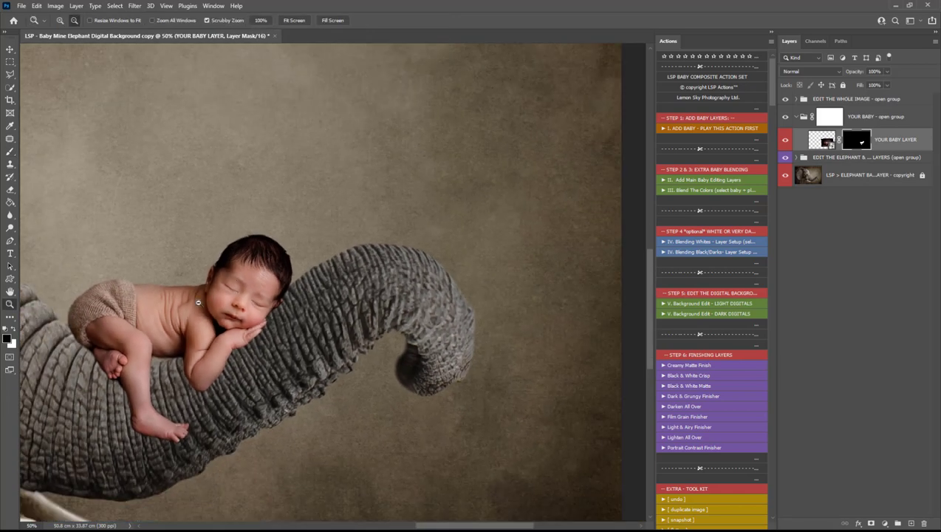
pyautogui.keyDown('alt'); pyautogui.click(217, 307); pyautogui.keyUp('alt')
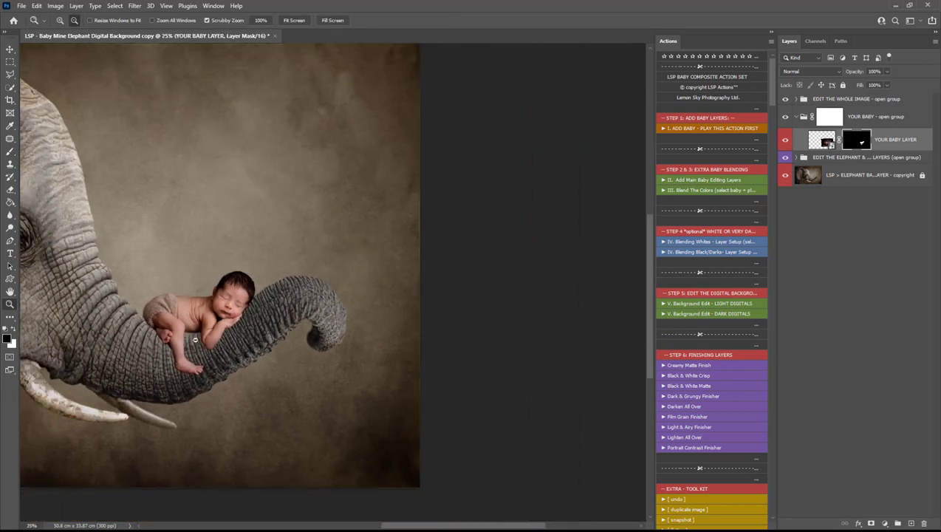
pyautogui.moveTo(175, 333); pyautogui.dragTo(331, 295)
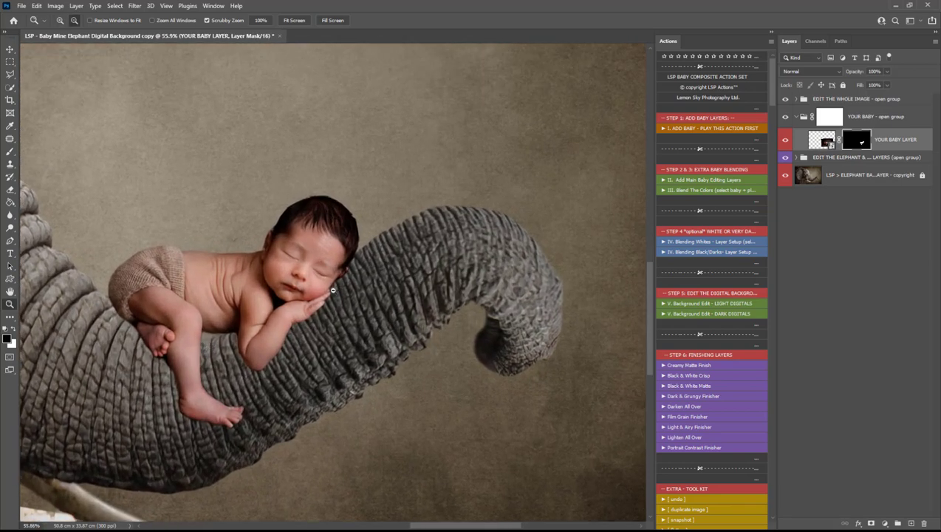
pyautogui.press('space')
pyautogui.moveTo(346, 333); pyautogui.dragTo(399, 310)
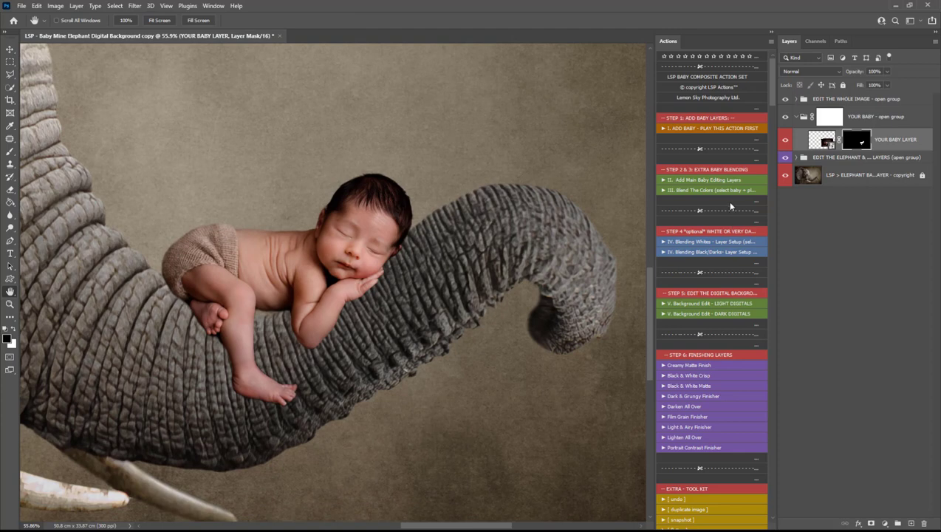
# Show the CHEESE CLOTH BLANKIE layer and temporarily disable the baby's layer mask.
pyautogui.click(796, 157)
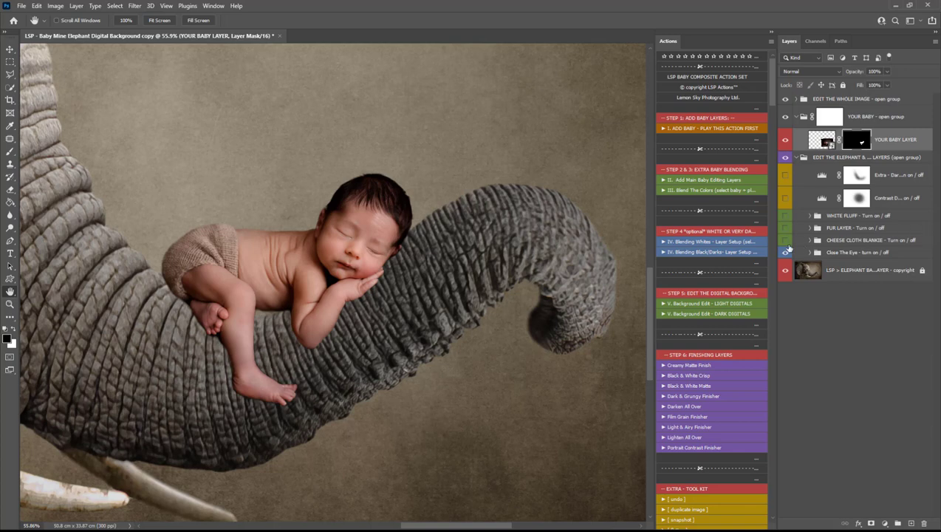
pyautogui.click(785, 241)
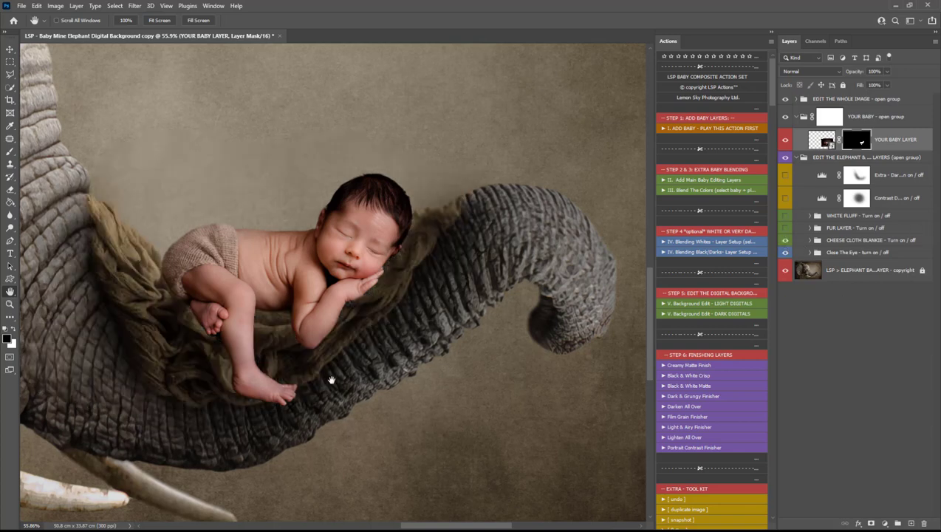
pyautogui.keyDown('shift'); pyautogui.click(854, 145); pyautogui.keyUp('shift')
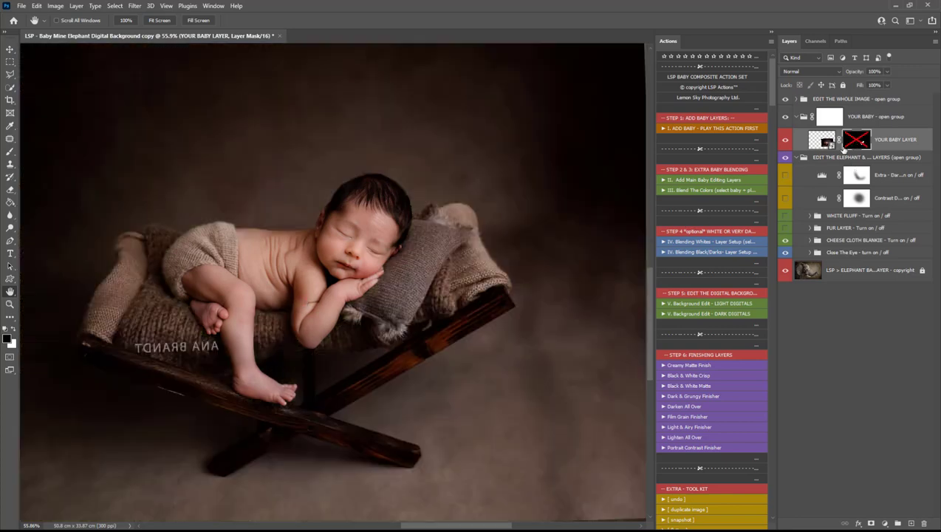
# Re-enable the baby's mask and open the Change Blankie Hue/Saturation adjustment in the blanket group.
pyautogui.keyDown('shift'); pyautogui.click(855, 140); pyautogui.keyUp('shift')
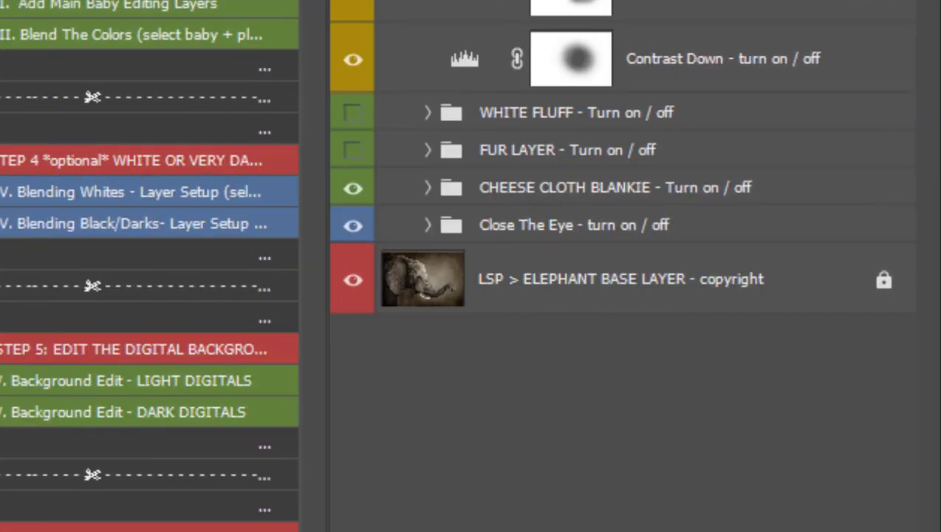
pyautogui.click(428, 189)
pyautogui.click(567, 362)
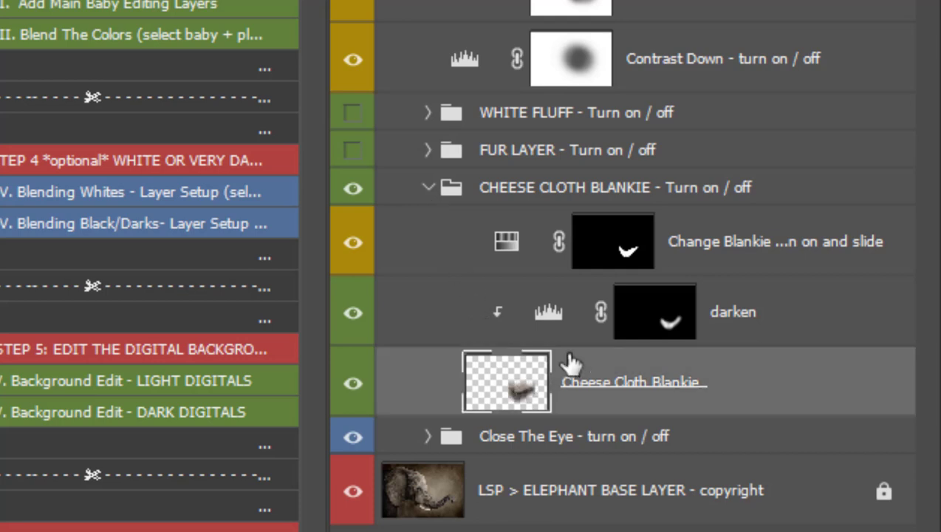
pyautogui.click(668, 315)
pyautogui.click(635, 242)
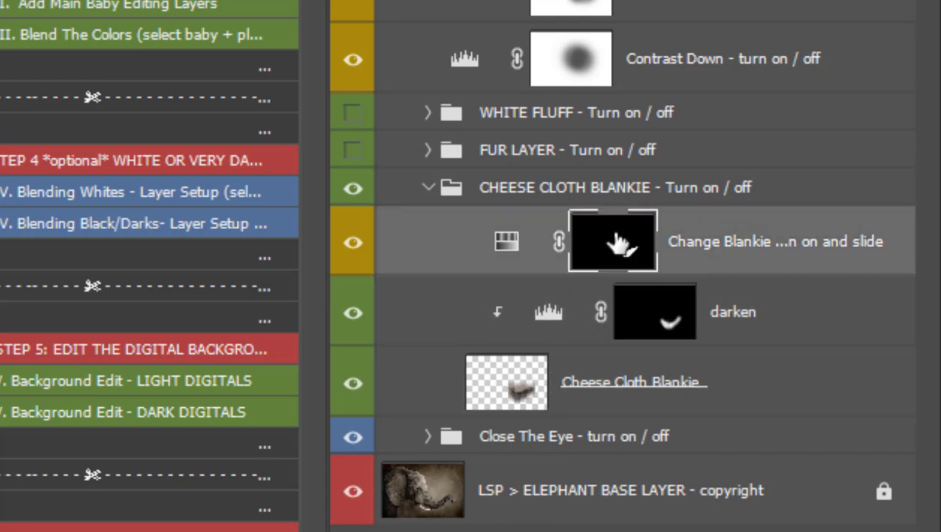
pyautogui.click(504, 243)
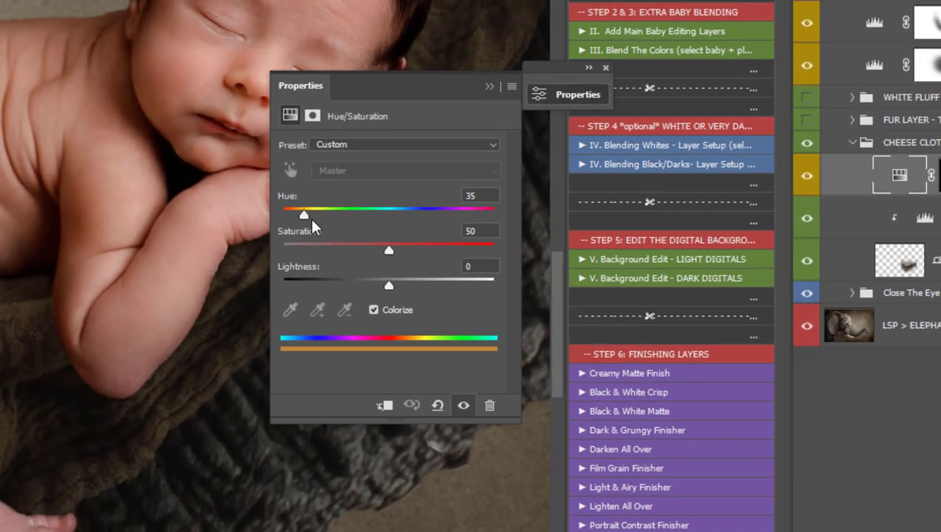
# Tint the cheesecloth blanket a muted brown at Hue 11, Saturation 45.
pyautogui.moveTo(311, 219); pyautogui.dragTo(490, 220)
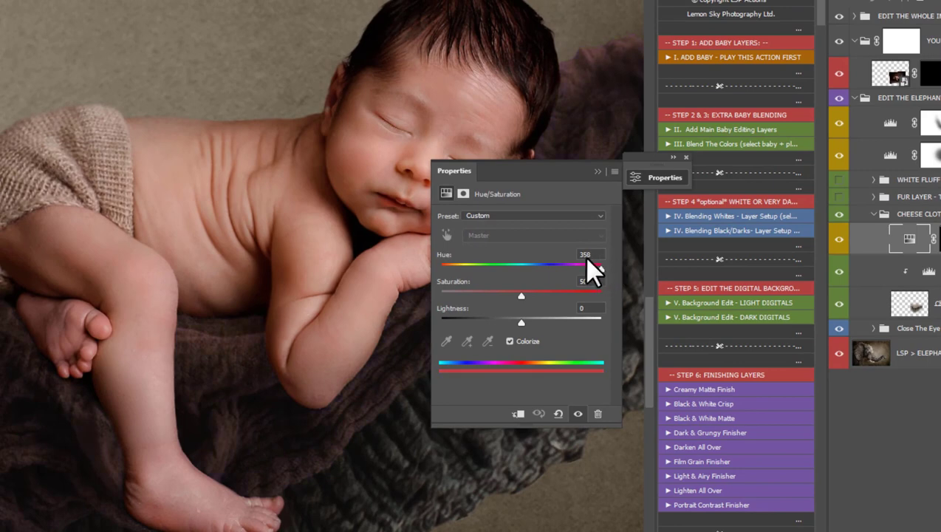
pyautogui.moveTo(555, 259); pyautogui.dragTo(577, 244)
pyautogui.moveTo(573, 246); pyautogui.dragTo(443, 271)
pyautogui.moveTo(519, 294); pyautogui.dragTo(513, 295)
pyautogui.moveTo(445, 268); pyautogui.dragTo(445, 267)
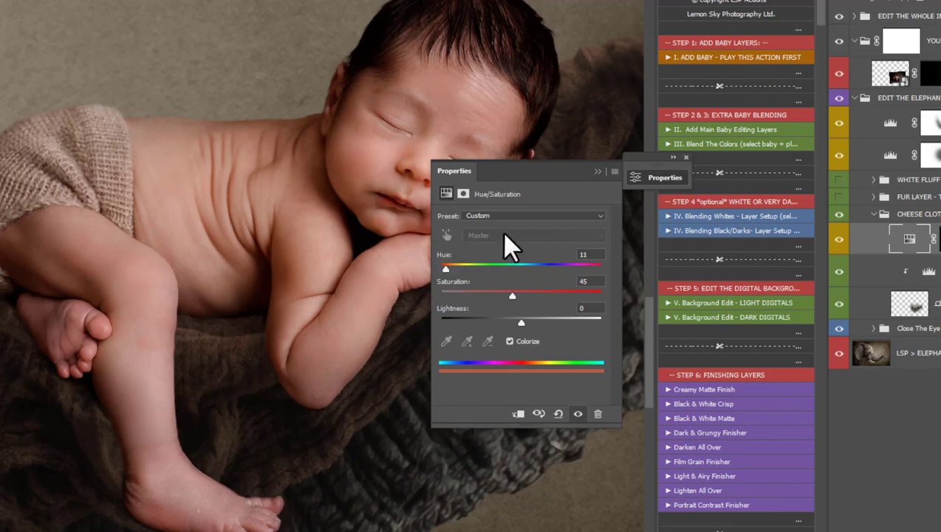
pyautogui.click(597, 172)
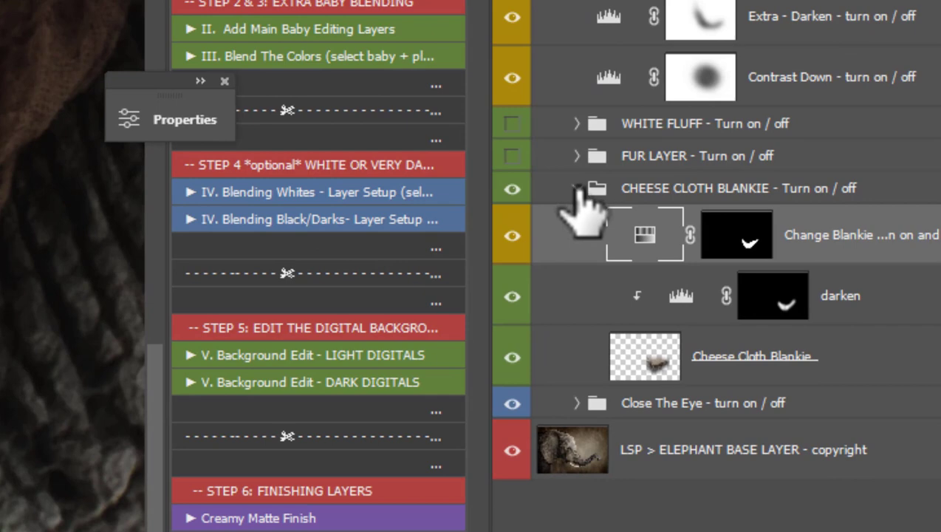
pyautogui.click(577, 188)
# Preview the FUR LAYER overlay, then leave it off and turn the WHITE FLUFF overlay on.
pyautogui.click(512, 156)
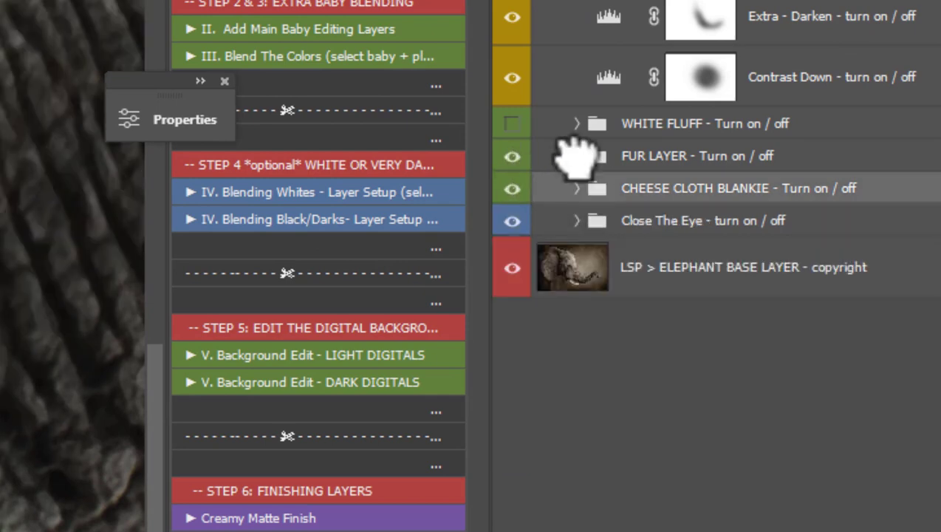
pyautogui.click(577, 156)
pyautogui.click(576, 155)
pyautogui.click(512, 156)
pyautogui.click(512, 123)
pyautogui.click(577, 123)
pyautogui.click(647, 174)
pyautogui.click(575, 123)
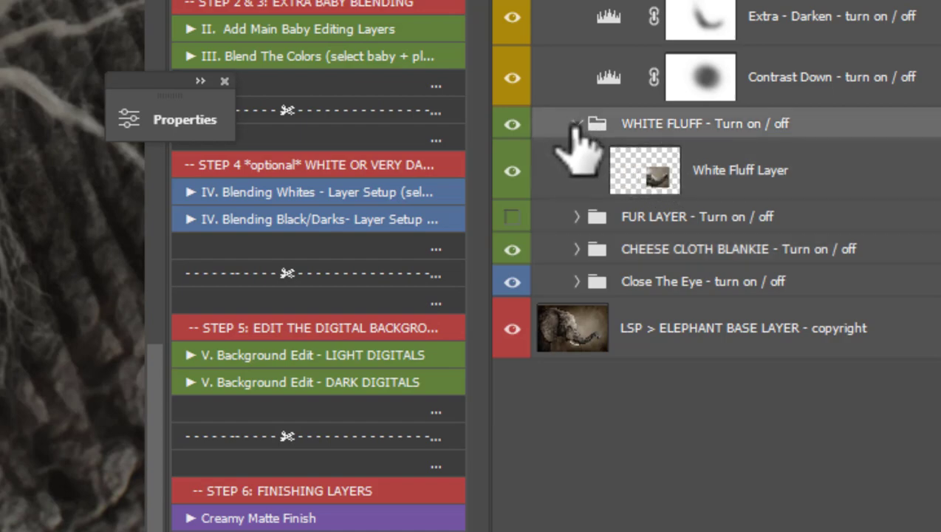
pyautogui.click(577, 123)
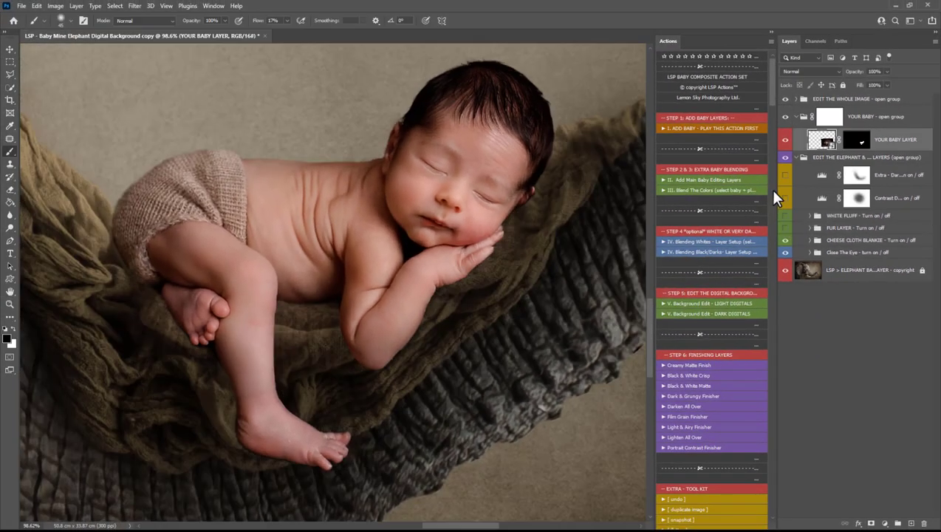
# Nudge the baby layer slightly left and down on the trunk, checking placement zoomed out.
pyautogui.press('v')
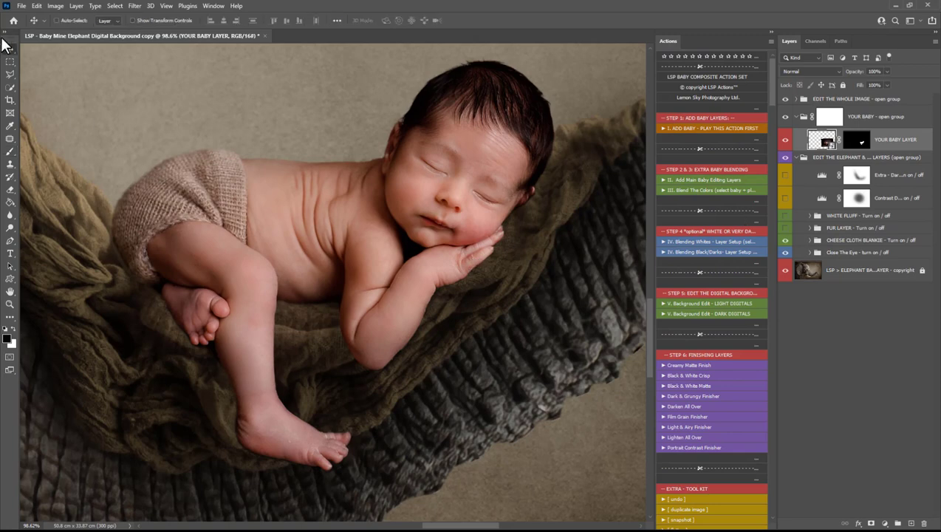
pyautogui.moveTo(395, 258); pyautogui.dragTo(386, 258)
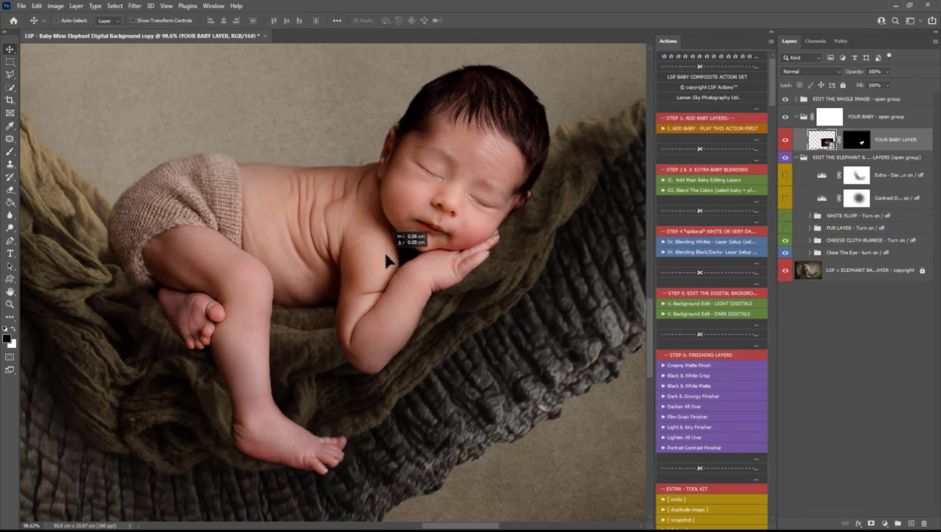
pyautogui.press('z')
pyautogui.keyDown('alt'); pyautogui.click(345, 344); pyautogui.keyUp('alt')
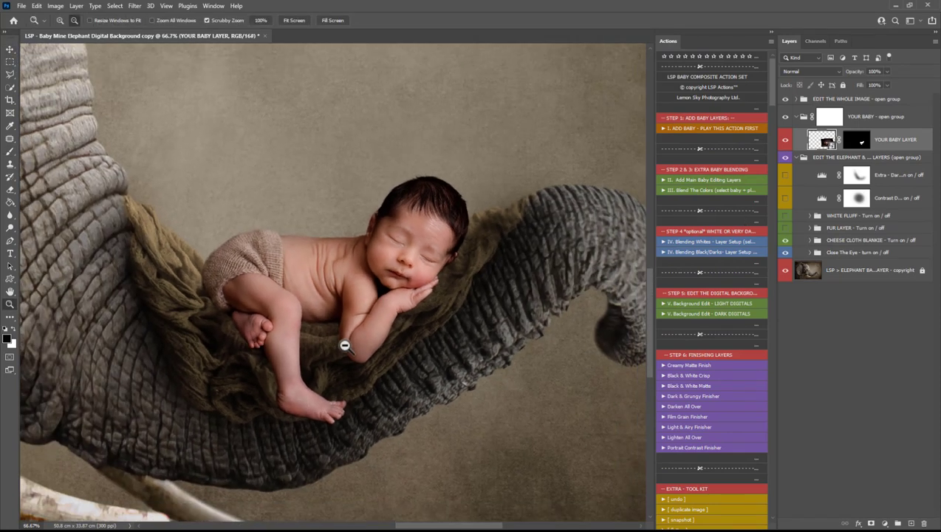
pyautogui.keyDown('alt'); pyautogui.click(344, 344); pyautogui.keyUp('alt')
pyautogui.press('v')
pyautogui.moveTo(353, 345)
pyautogui.mouseDown()
pyautogui.moveTo(351, 311)
pyautogui.moveTo(356, 351)
pyautogui.mouseUp()
pyautogui.press('z')
pyautogui.moveTo(418, 276); pyautogui.dragTo(452, 298)
# Add a Levels adjustment to the elephant and blanket group, darkening midtones to about 0.4.
pyautogui.click(826, 158)
pyautogui.click(885, 522)
pyautogui.click(877, 389)
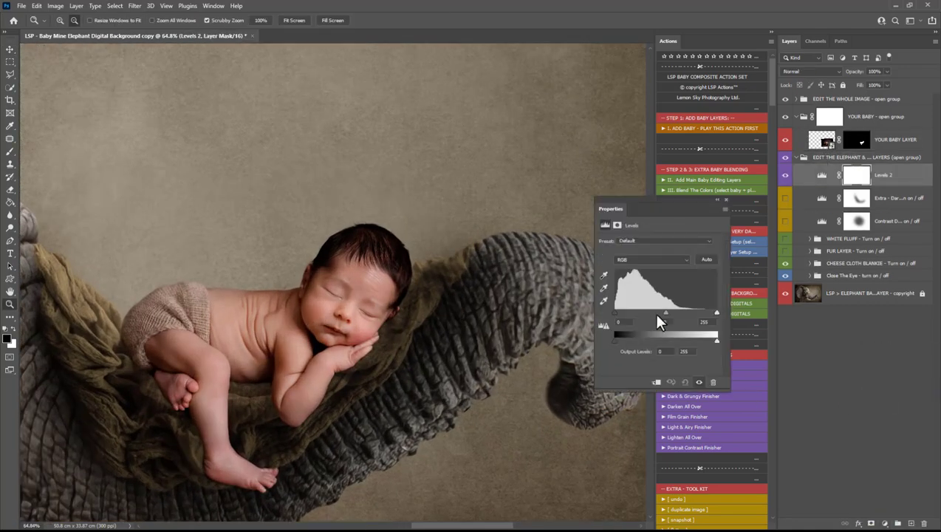
pyautogui.moveTo(664, 314); pyautogui.dragTo(689, 315)
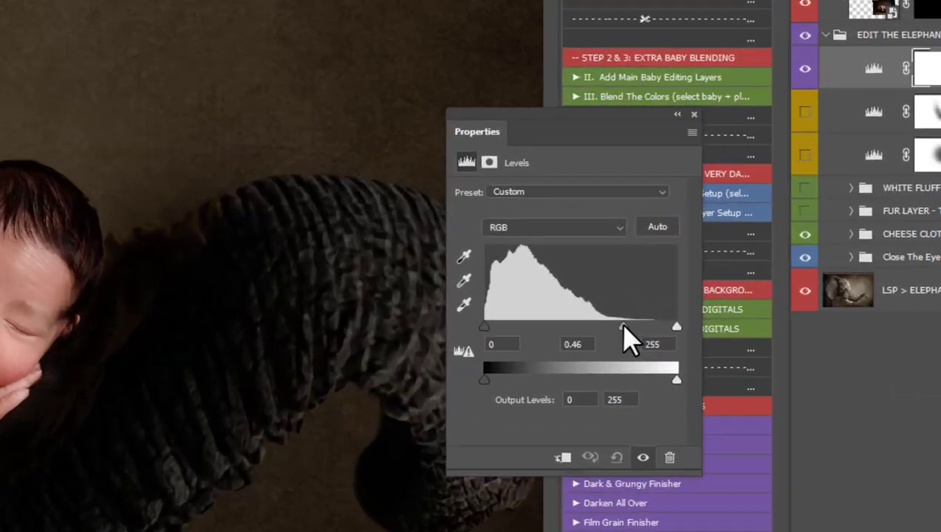
pyautogui.moveTo(628, 340); pyautogui.dragTo(630, 336)
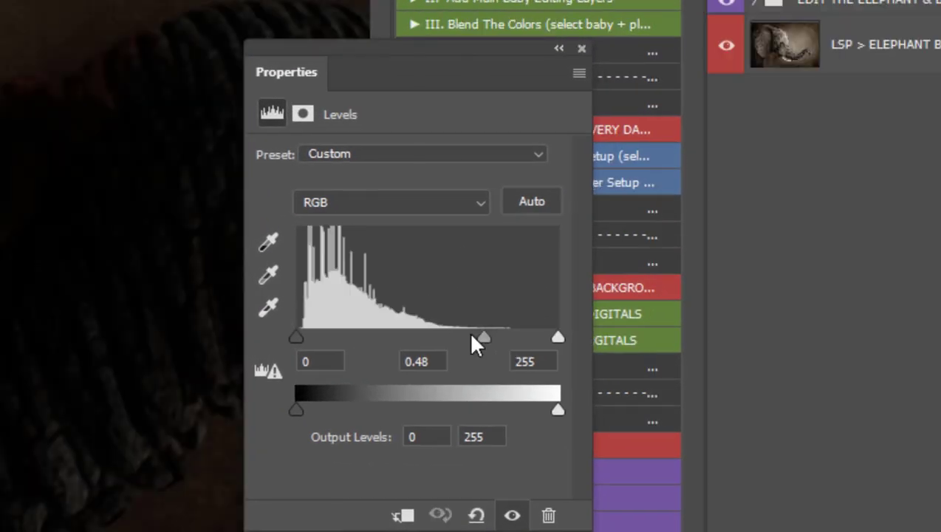
pyautogui.moveTo(475, 340)
pyautogui.mouseDown()
pyautogui.moveTo(447, 346)
pyautogui.moveTo(457, 341)
pyautogui.mouseUp()
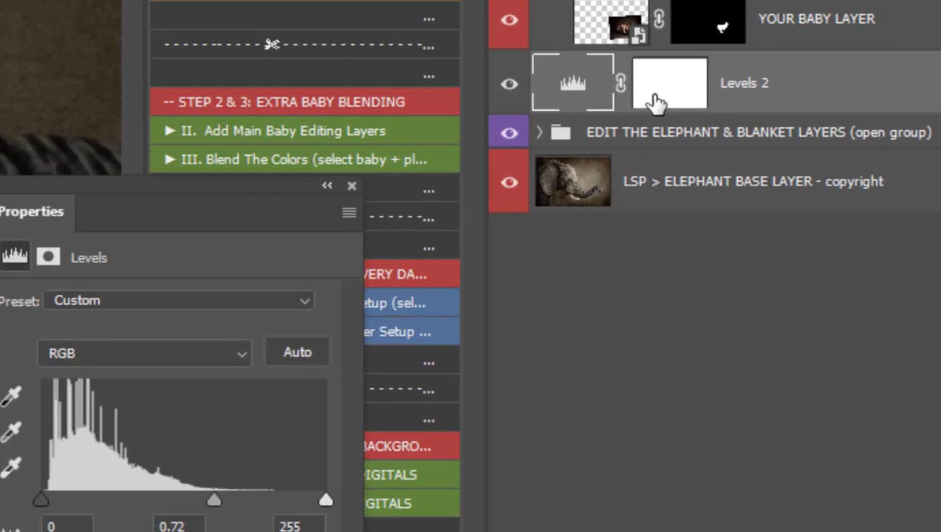
# Invert the Levels mask and paint white at 20% flow beside the knit pants.
pyautogui.click(867, 134)
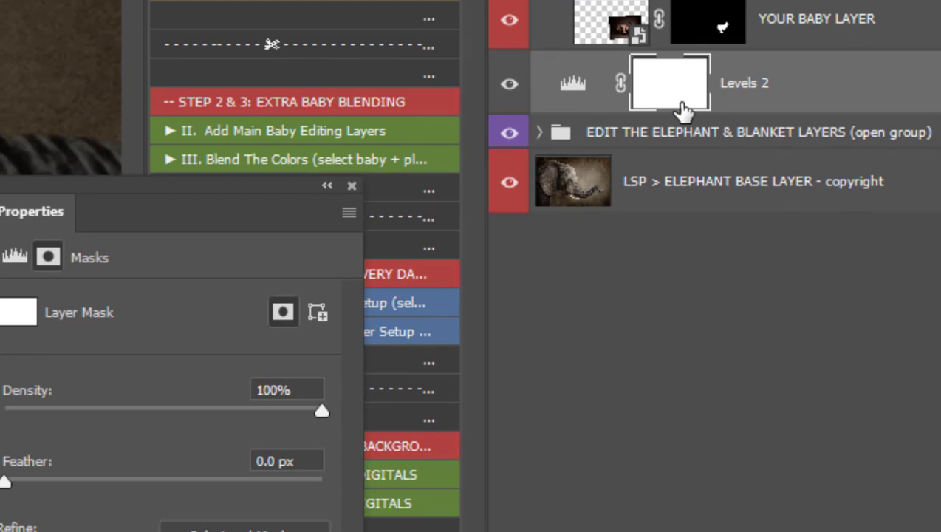
pyautogui.hotkey('ctrl', 'i')
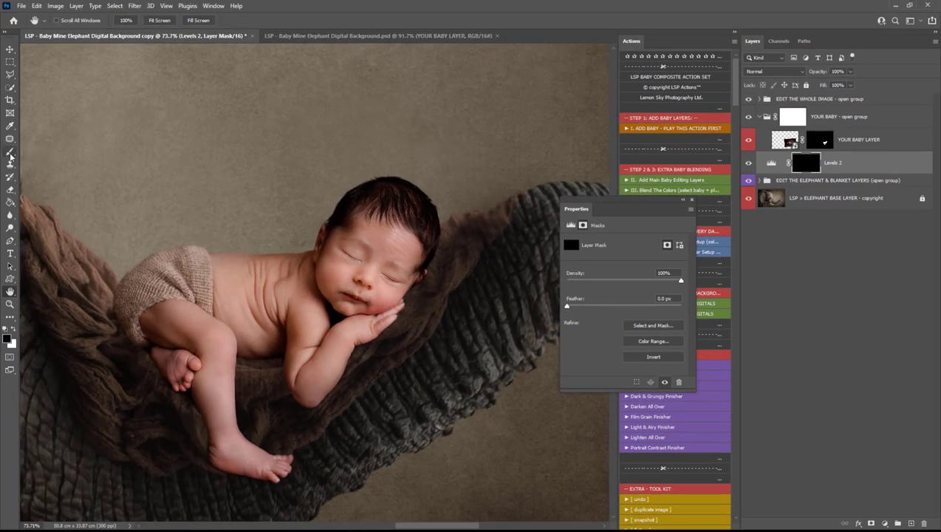
pyautogui.click(10, 152)
pyautogui.click(16, 329)
pyautogui.rightClick(236, 319)
pyautogui.click(272, 20)
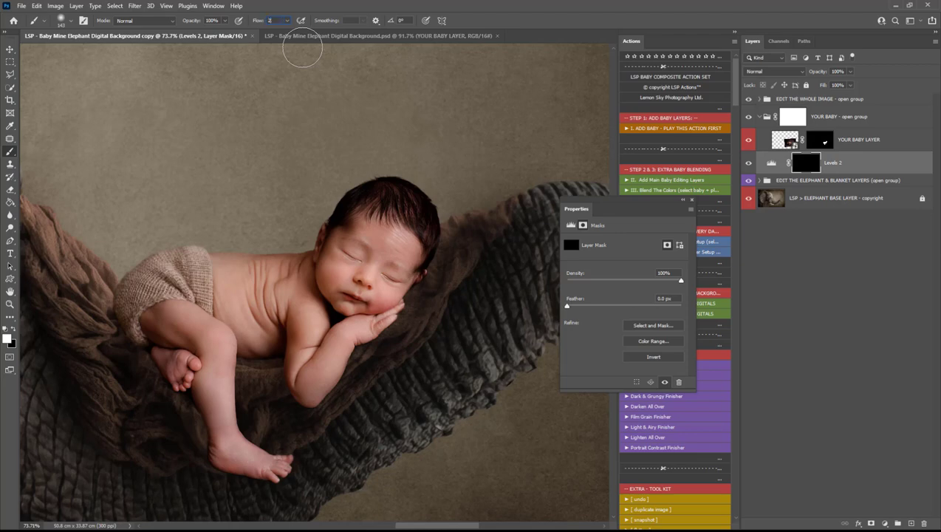
pyautogui.press('Return')
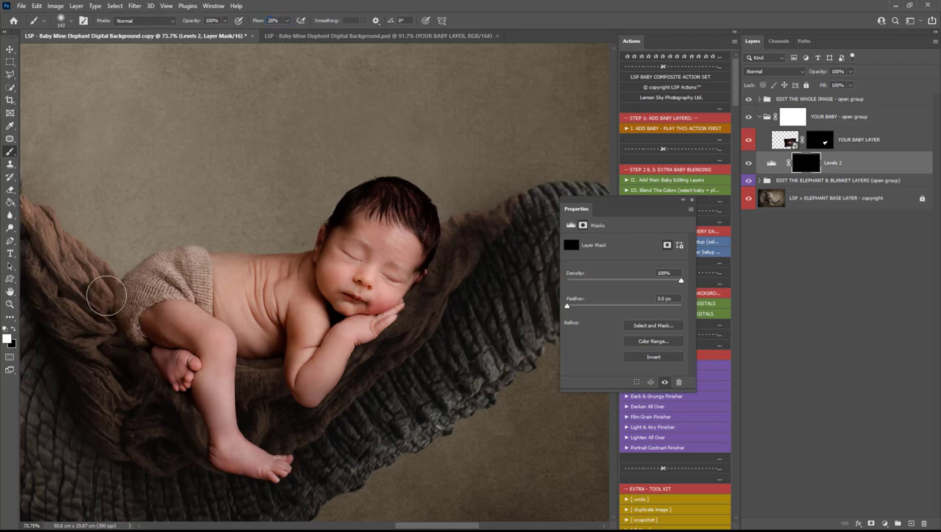
pyautogui.moveTo(107, 296)
pyautogui.mouseDown()
pyautogui.moveTo(109, 314)
pyautogui.moveTo(99, 316)
pyautogui.moveTo(147, 358)
pyautogui.mouseUp()
# Deepen the shadow's midtones, compare before and after, then delete the Levels 2 layer.
pyautogui.click(571, 225)
pyautogui.moveTo(647, 317); pyautogui.dragTo(655, 316)
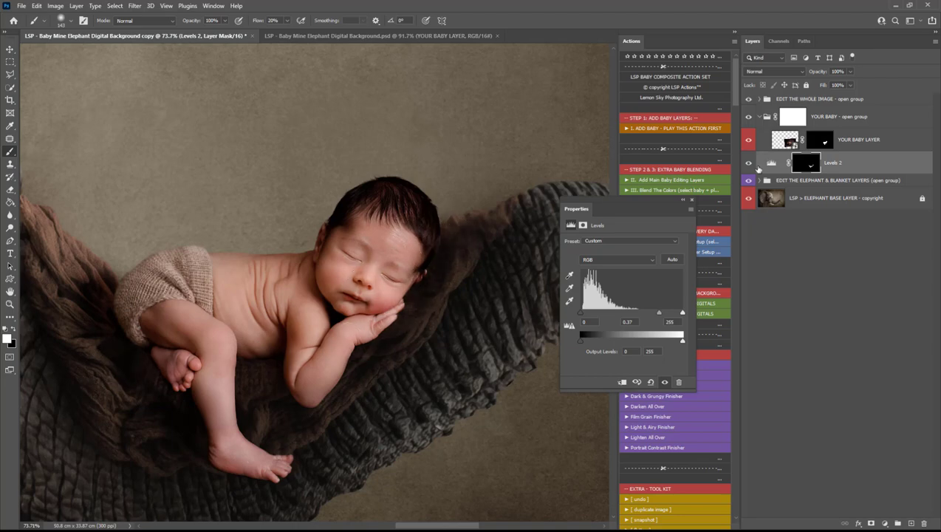
pyautogui.click(748, 163)
pyautogui.click(748, 164)
pyautogui.moveTo(847, 168); pyautogui.dragTo(927, 522)
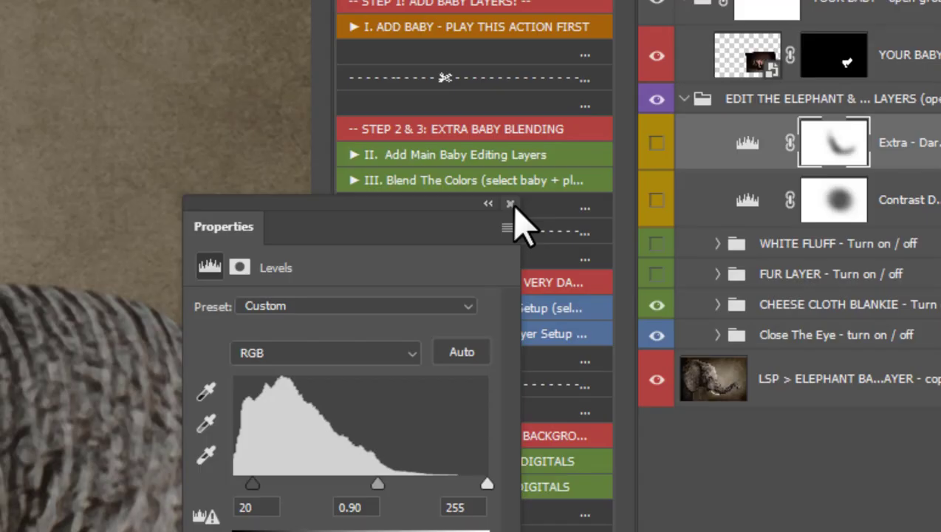
# Run the action that adds the main baby editing layers, stopping it at its message prompt.
pyautogui.click(690, 199)
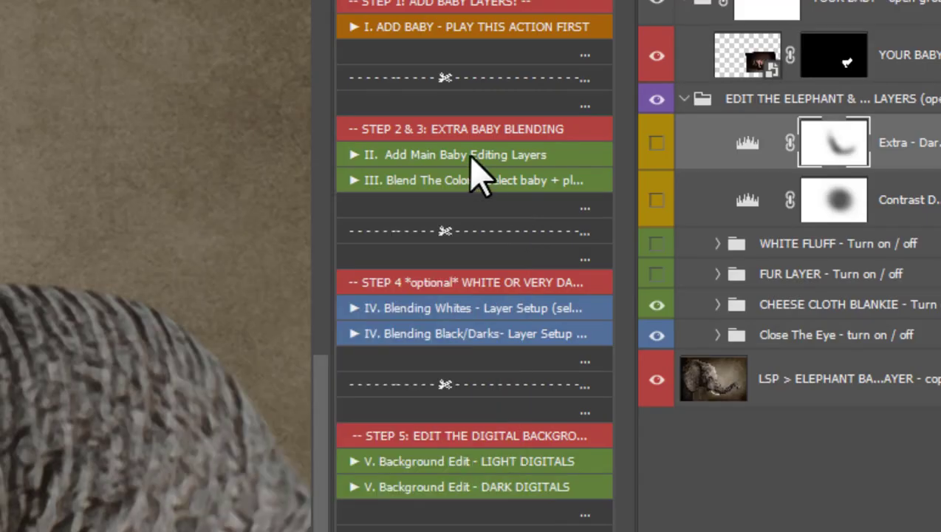
pyautogui.click(471, 158)
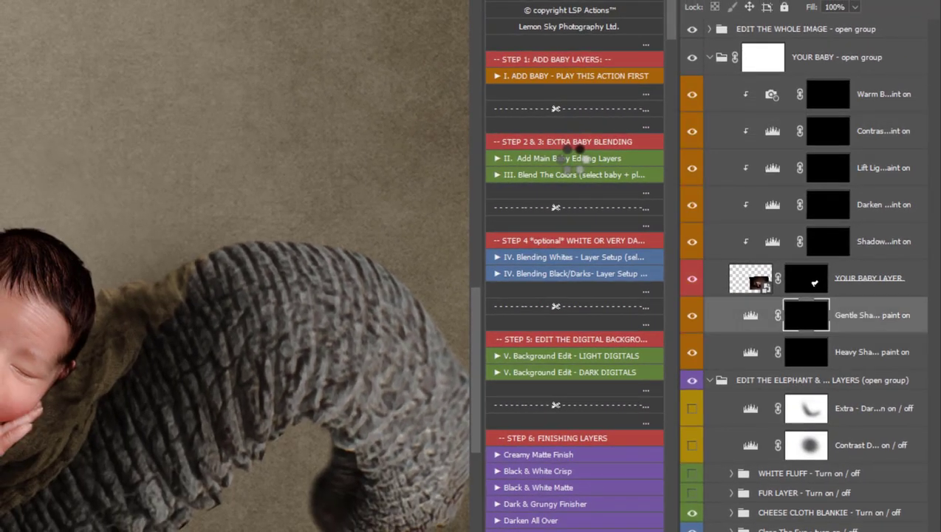
pyautogui.click(308, 287)
pyautogui.moveTo(678, 210); pyautogui.dragTo(619, 211)
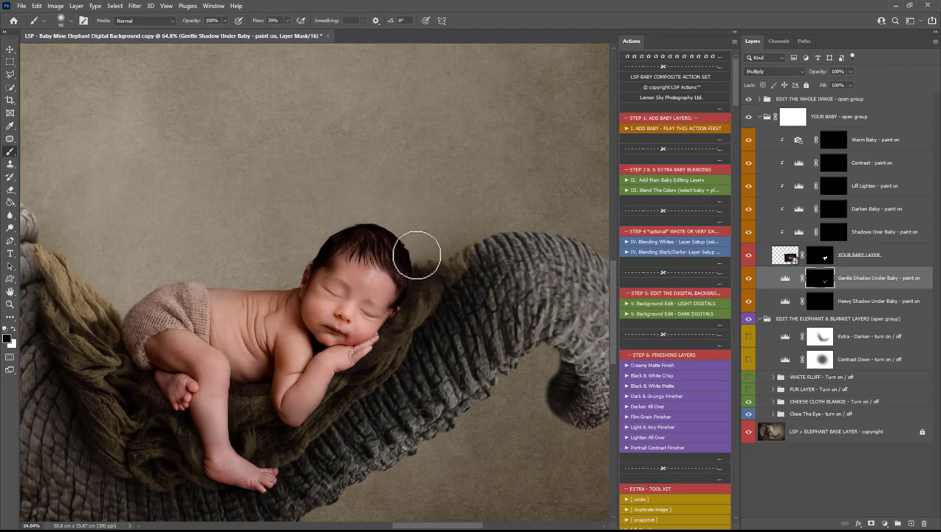
# Target the Shadows Over Baby mask with black paint and a 354 px soft brush.
pyautogui.press('x')
pyautogui.press('z')
pyautogui.keyDown('alt'); pyautogui.click(295, 362); pyautogui.keyUp('alt')
pyautogui.keyDown('alt'); pyautogui.click(290, 370); pyautogui.keyUp('alt')
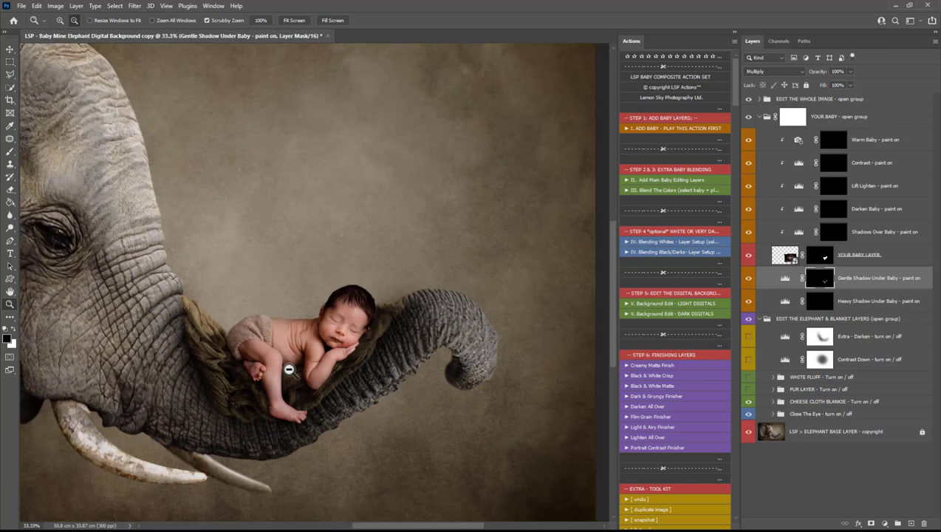
pyautogui.click(828, 235)
pyautogui.press('b')
pyautogui.rightClick(358, 389)
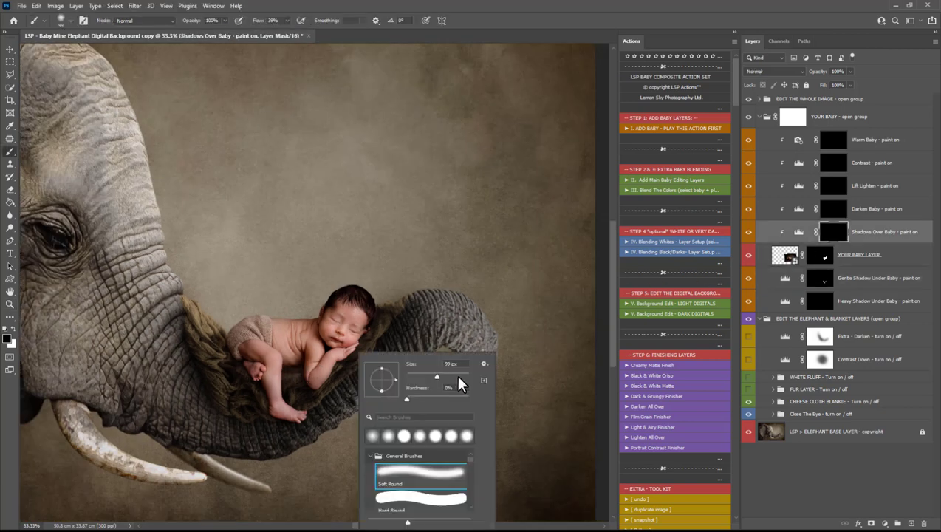
pyautogui.moveTo(460, 384); pyautogui.dragTo(465, 383)
pyautogui.click(861, 252)
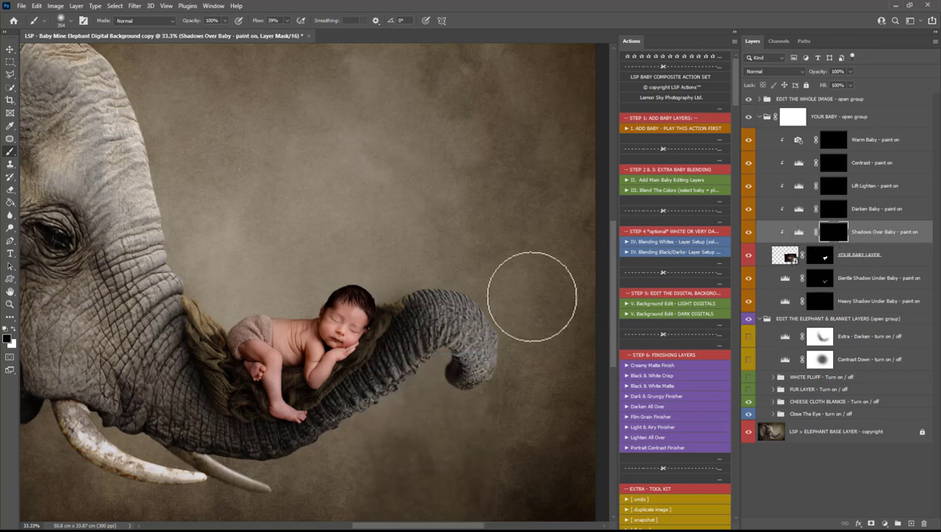
# Paint shading over the baby's legs, then collapse the YOUR BABY group.
pyautogui.press('x')
pyautogui.moveTo(227, 341)
pyautogui.mouseDown()
pyautogui.moveTo(250, 327)
pyautogui.moveTo(239, 359)
pyautogui.moveTo(275, 429)
pyautogui.moveTo(291, 423)
pyautogui.moveTo(314, 388)
pyautogui.moveTo(270, 355)
pyautogui.moveTo(259, 329)
pyautogui.moveTo(218, 367)
pyautogui.moveTo(268, 361)
pyautogui.mouseUp()
pyautogui.press('x')
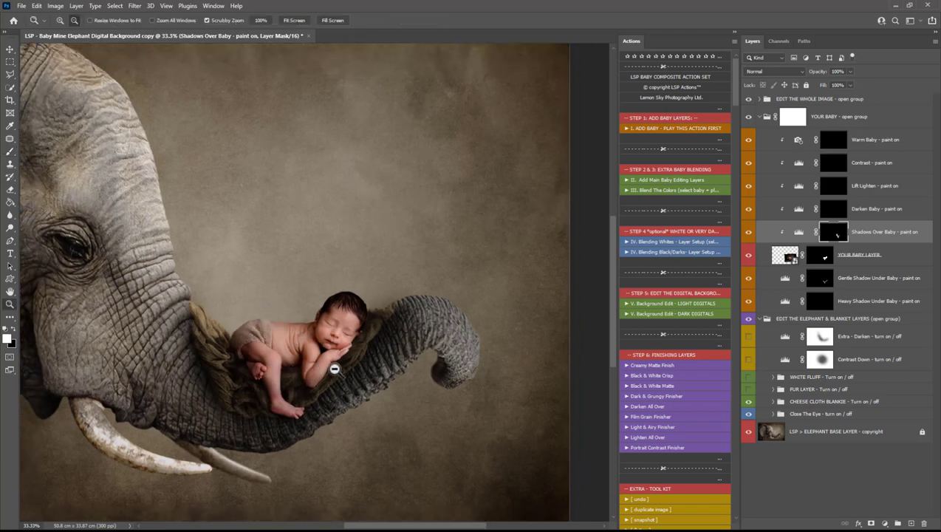
pyautogui.hotkey('ctrl', '-')
pyautogui.hotkey('ctrl', '-')
pyautogui.click(759, 116)
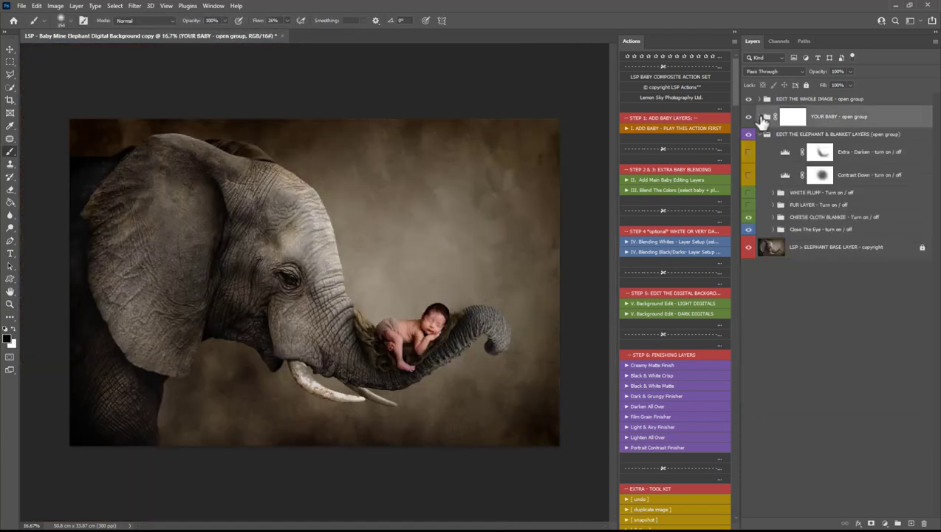
# Rotate, rescale to about 99.5% and shift the YOUR BABY group along the elephant's trunk.
pyautogui.hotkey('ctrl', 't')
pyautogui.moveTo(550, 345); pyautogui.dragTo(540, 322)
pyautogui.moveTo(299, 333); pyautogui.dragTo(248, 332)
pyautogui.moveTo(405, 377); pyautogui.dragTo(436, 376)
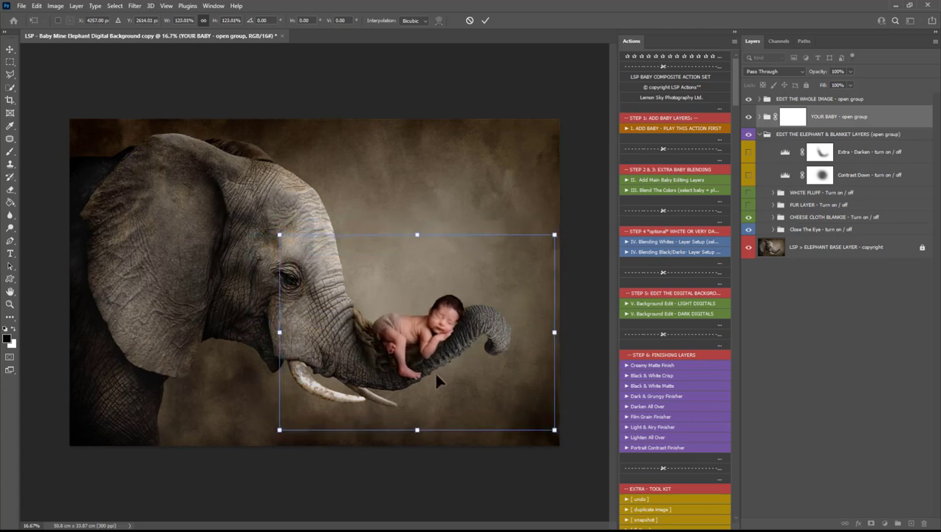
pyautogui.moveTo(555, 332); pyautogui.dragTo(524, 338)
pyautogui.moveTo(464, 339); pyautogui.dragTo(522, 337)
pyautogui.moveTo(477, 375); pyautogui.dragTo(563, 330)
pyautogui.press('Return')
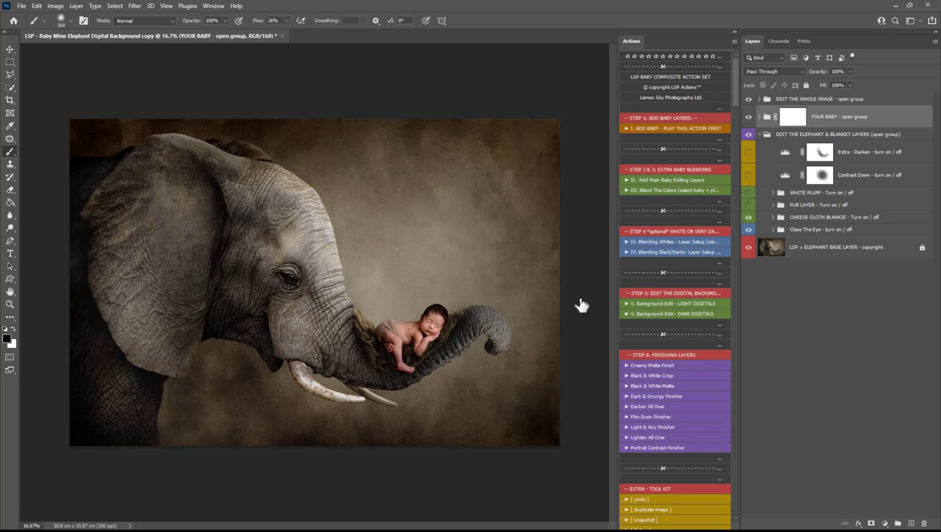
# Turn on Close The Eye, Contrast Down and Extra - Darken, lowering Extra - Darken's opacity.
pyautogui.click(749, 230)
pyautogui.click(748, 229)
pyautogui.click(748, 230)
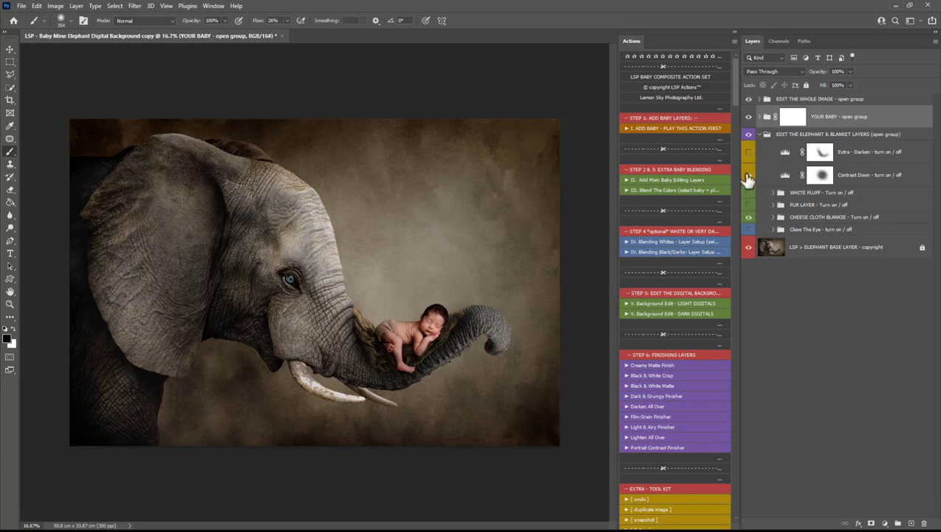
pyautogui.click(748, 176)
pyautogui.click(749, 152)
pyautogui.click(869, 151)
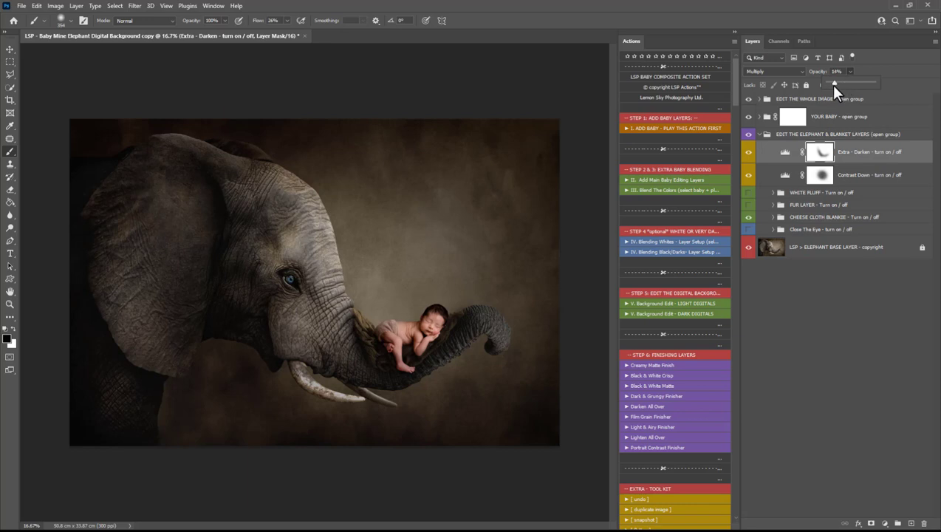
pyautogui.moveTo(833, 85); pyautogui.dragTo(839, 86)
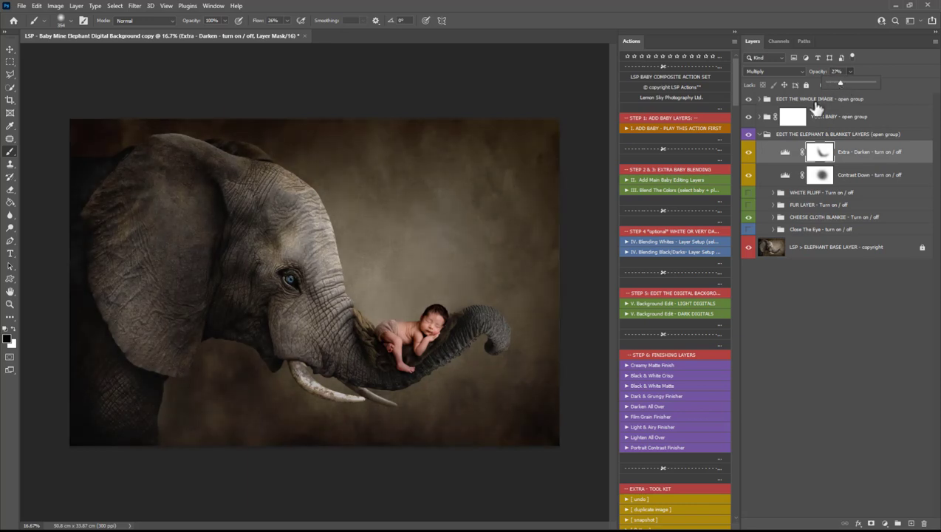
# Preview the image in black and white, then try and switch off the yellow toning and texture.
pyautogui.click(760, 135)
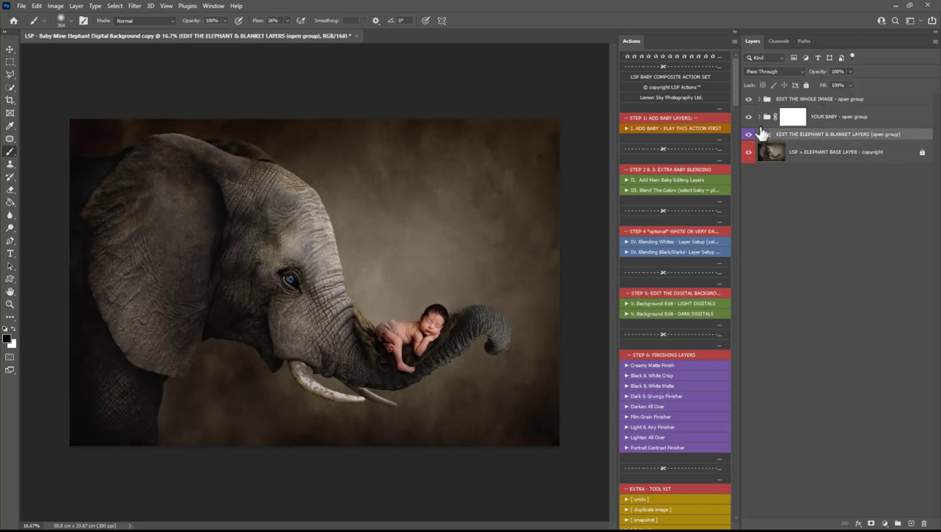
pyautogui.click(759, 99)
pyautogui.click(749, 110)
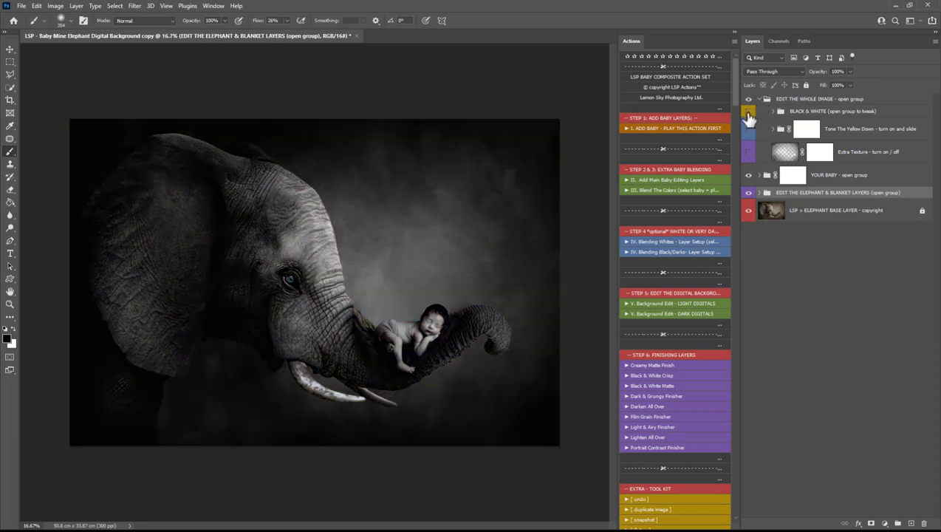
pyautogui.moveTo(748, 112); pyautogui.dragTo(748, 151)
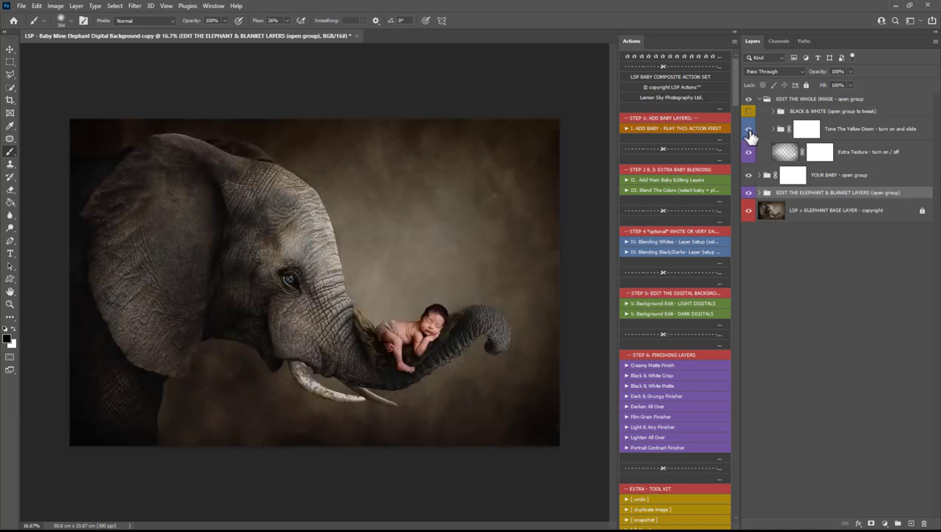
pyautogui.moveTo(748, 131); pyautogui.dragTo(750, 151)
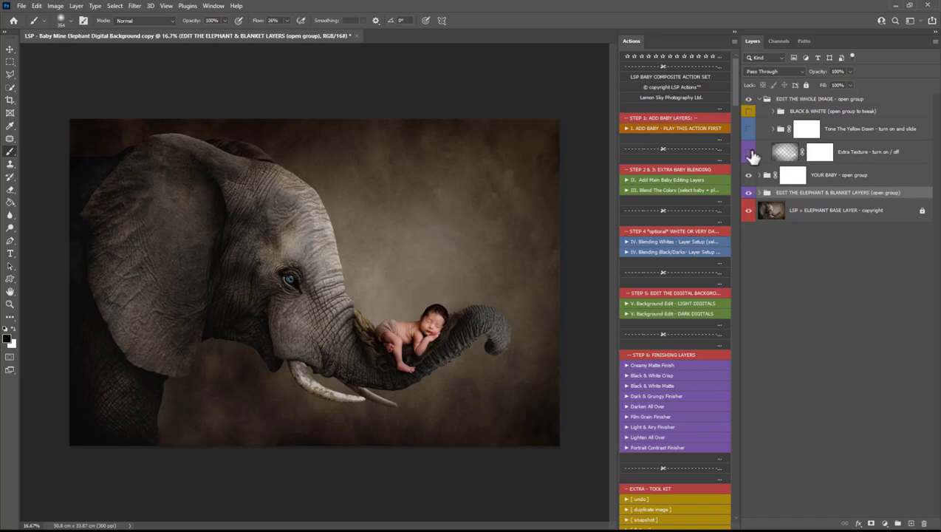
# Crop in from the top-left with a slight tilt.
pyautogui.press('c')
pyautogui.moveTo(71, 118); pyautogui.dragTo(152, 157)
pyautogui.moveTo(513, 254); pyautogui.dragTo(512, 303)
# Apply the crop, compare black and white, then undo the crop back to the 50.8 × 33.87 cm canvas.
pyautogui.press('Return')
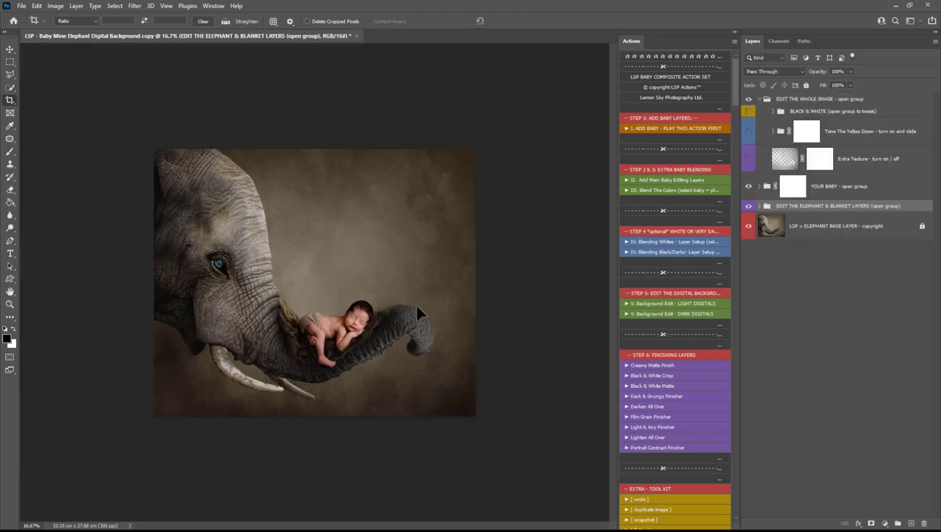
pyautogui.press('v')
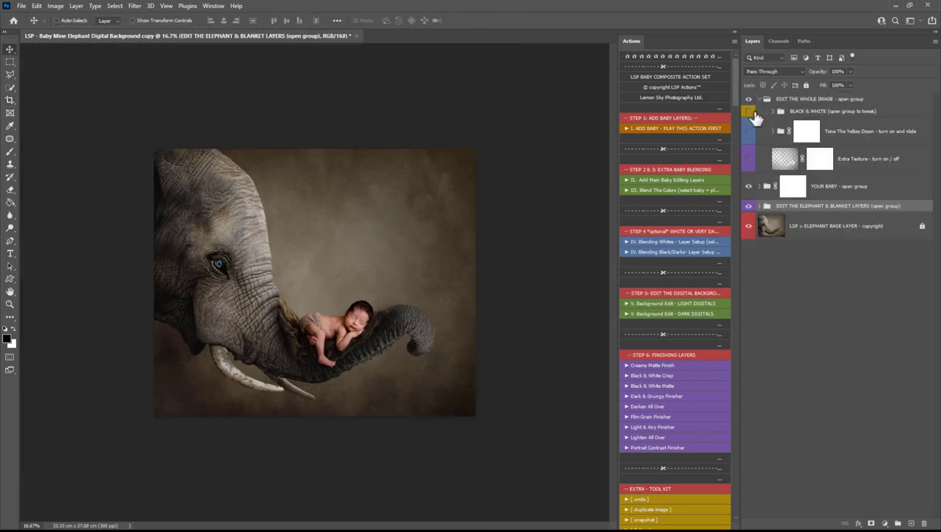
pyautogui.click(749, 111)
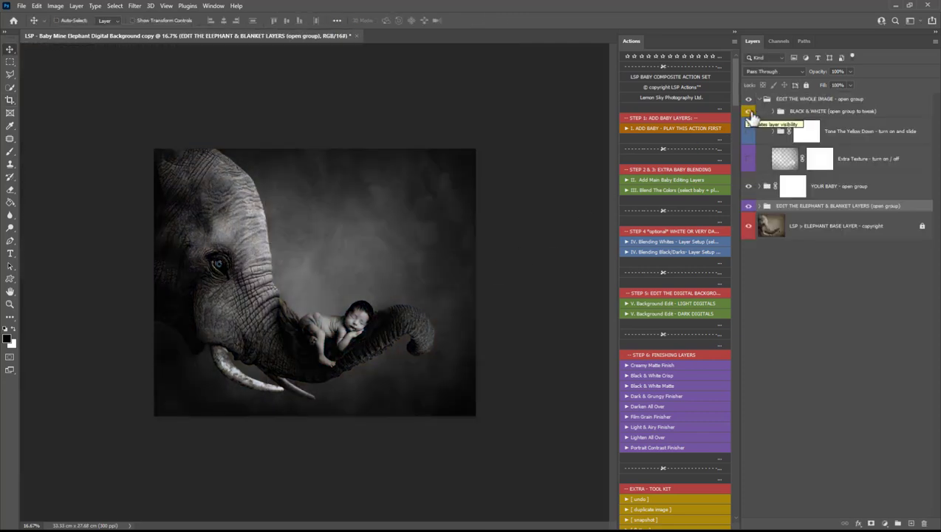
pyautogui.click(749, 112)
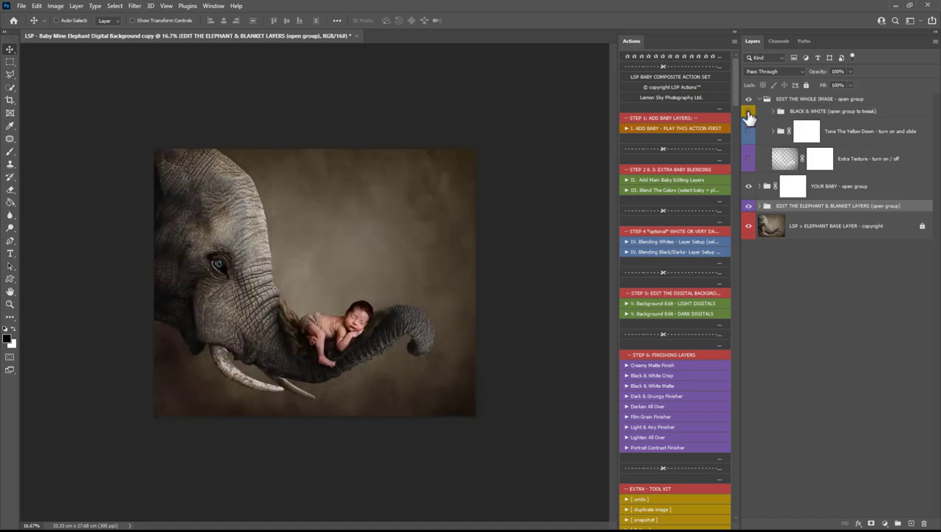
pyautogui.hotkey('ctrl', 'z')
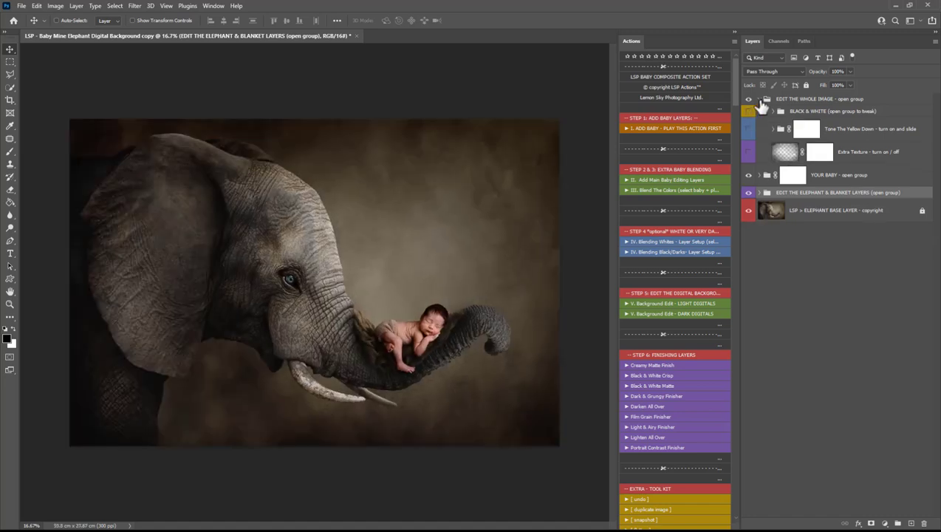
pyautogui.click(758, 99)
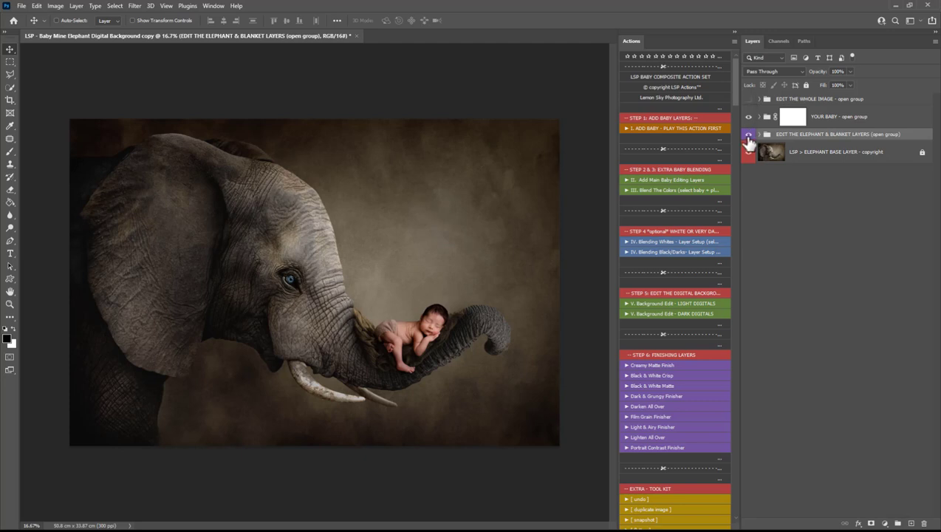
# Turn off Contrast Down and hide White Fluff, keeping Extra - Darken on.
pyautogui.click(793, 116)
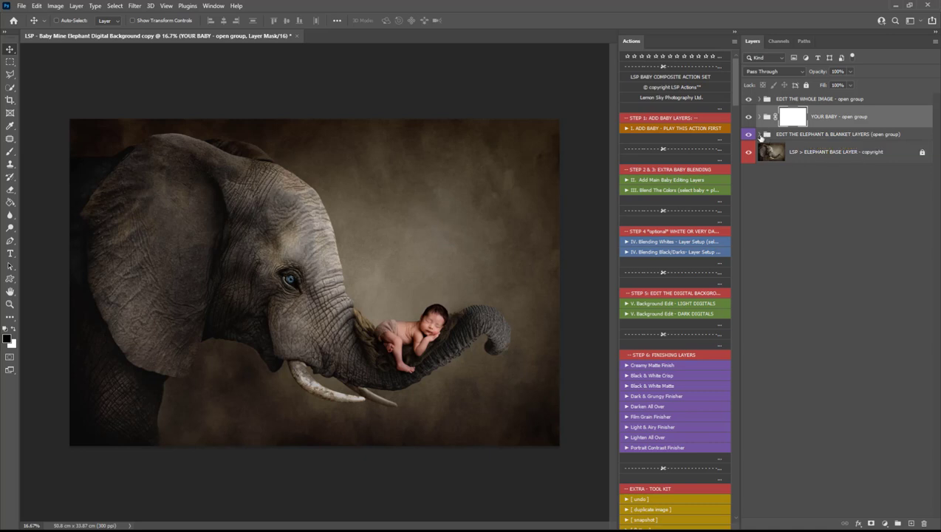
pyautogui.click(759, 134)
pyautogui.click(748, 175)
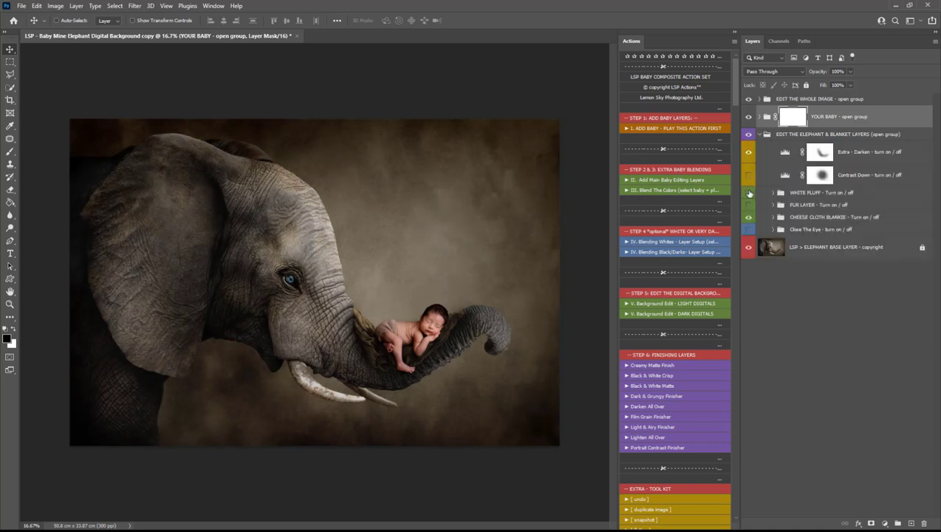
pyautogui.click(749, 193)
pyautogui.click(748, 176)
pyautogui.click(748, 176)
pyautogui.click(749, 152)
pyautogui.click(748, 152)
pyautogui.click(759, 134)
# Zoom in around the baby, then back out to view the whole picture.
pyautogui.press('z')
pyautogui.scroll(2, 414, 351)
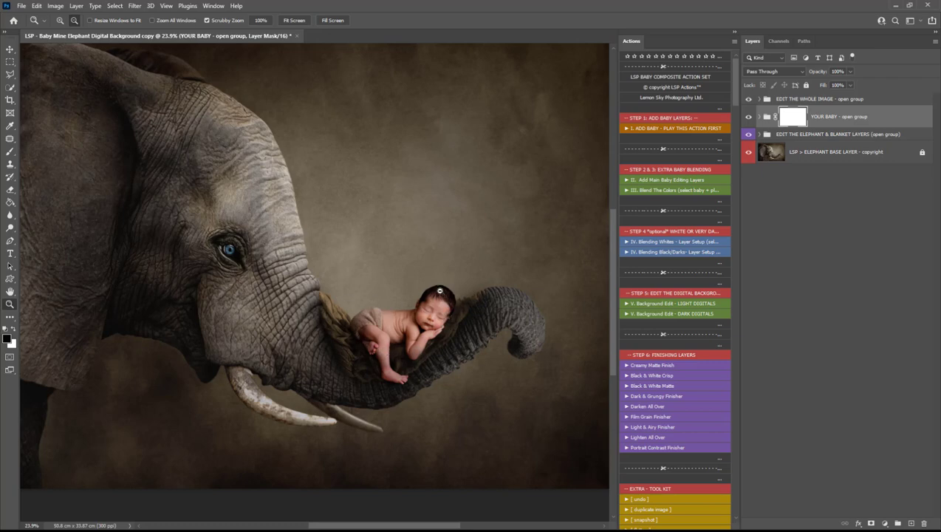
pyautogui.click(380, 358)
pyautogui.moveTo(377, 357); pyautogui.dragTo(378, 358)
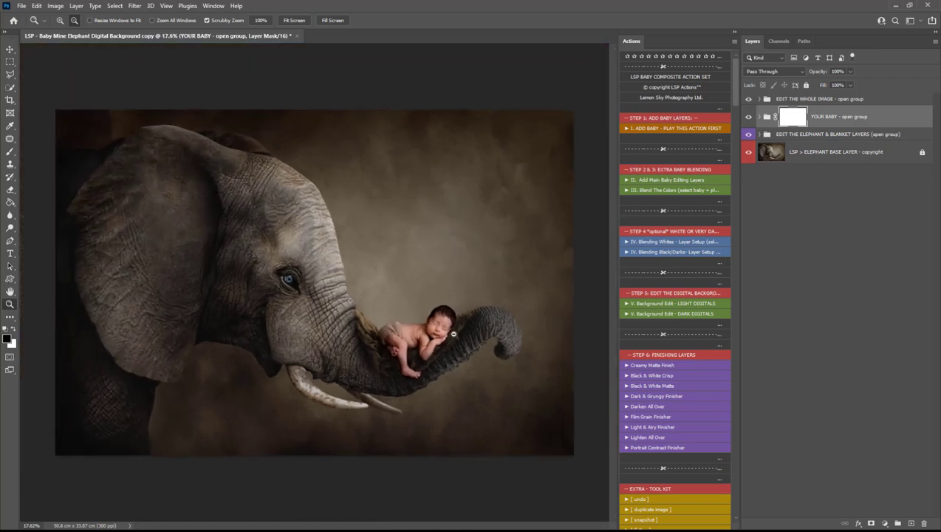